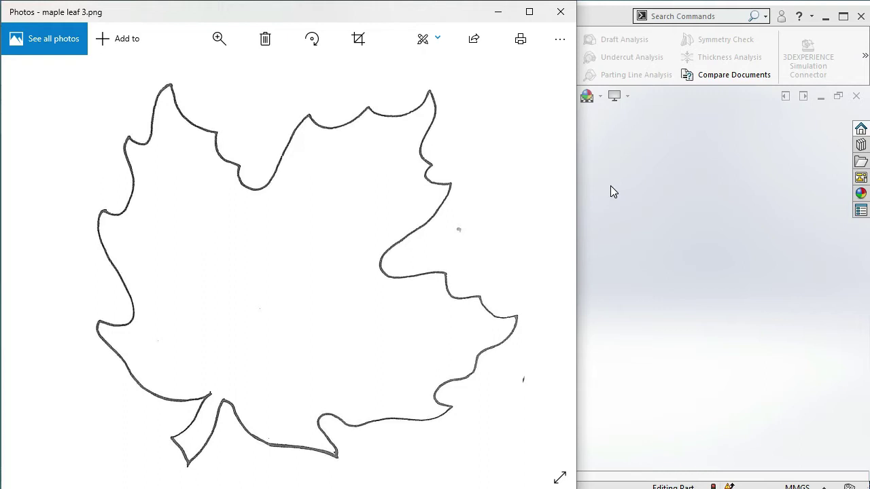
Step: Minimize the Photos window showing maple leaf 3.png to reveal SOLIDWORKS
{"action": "left_click", "coordinate": [500, 19]}
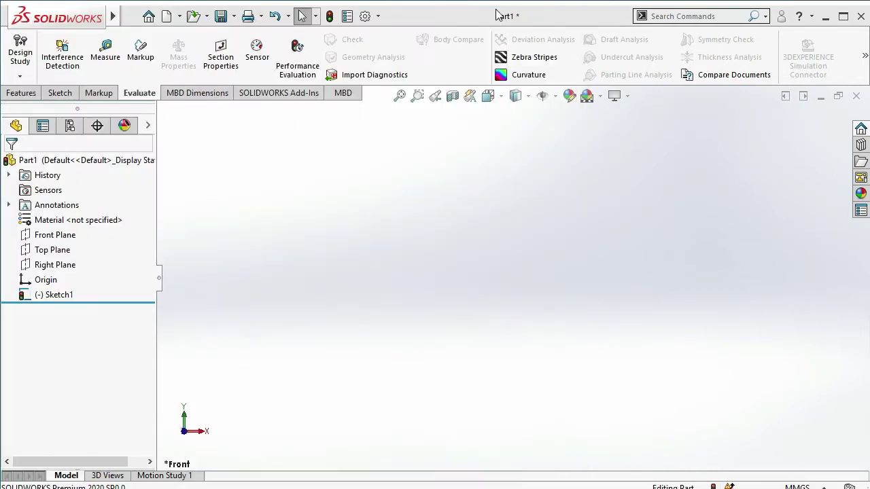
Step: Edit Sketch1 of Part1 on the Front plane and bring up the Tools menu's sketch commands
{"action": "left_click", "coordinate": [64, 295]}
{"action": "left_click", "coordinate": [77, 258]}
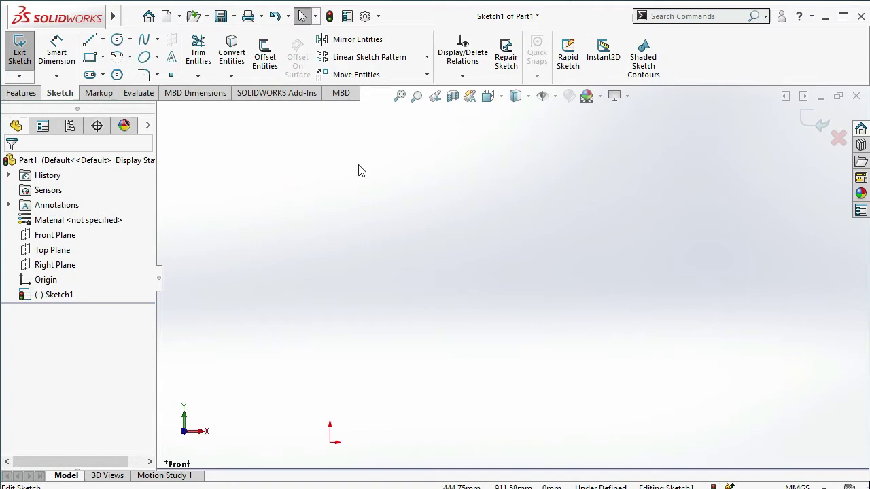
{"action": "mouse_move", "coordinate": [57, 17]}
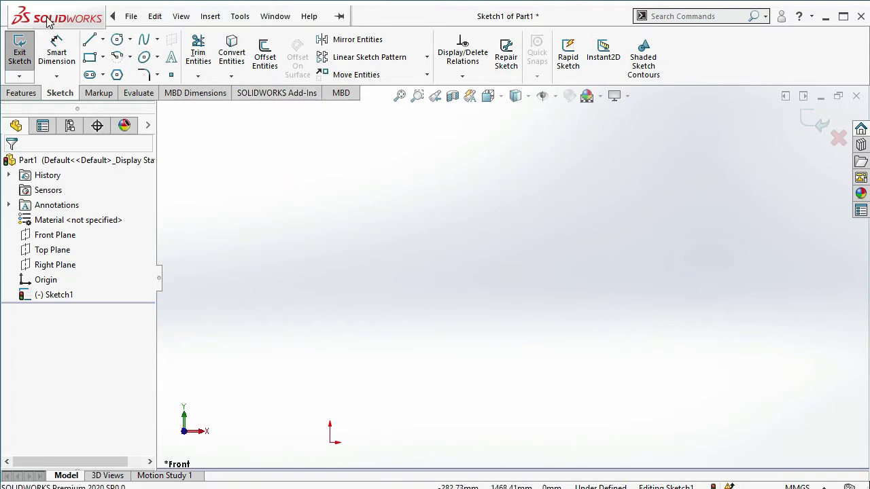
{"action": "left_click", "coordinate": [131, 17]}
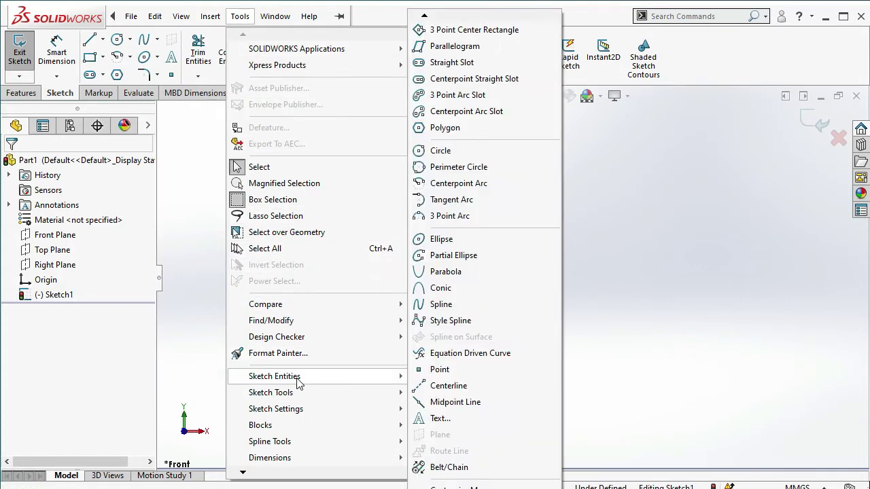
{"action": "mouse_move", "coordinate": [270, 392]}
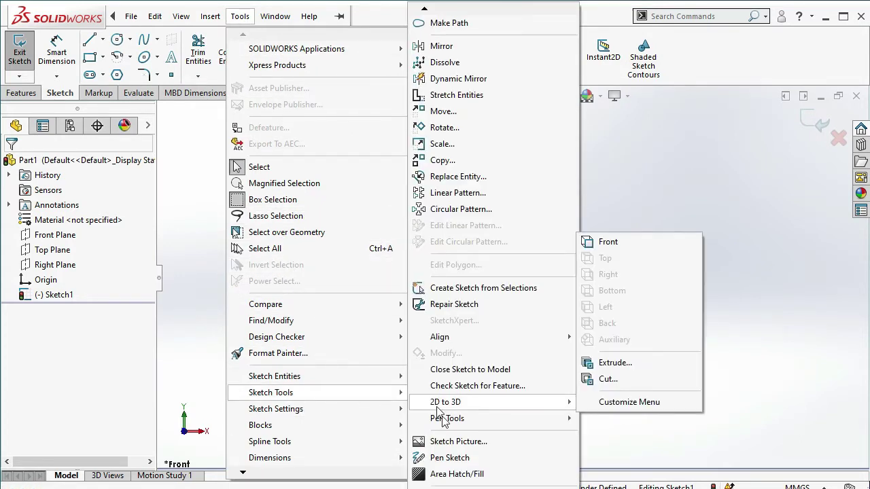
Step: Insert maple leaf 3.png into Sketch1 as a 1437 x 1273 mm sketch picture
{"action": "left_click", "coordinate": [478, 442]}
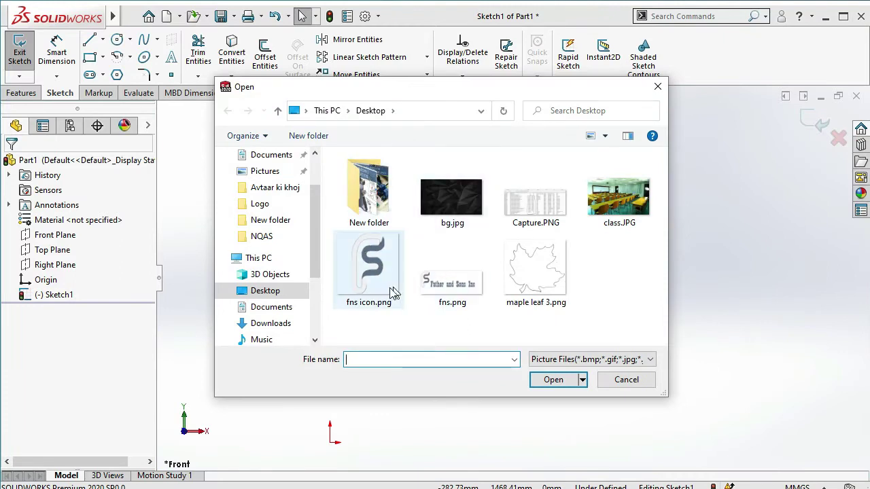
{"action": "left_click", "coordinate": [540, 272]}
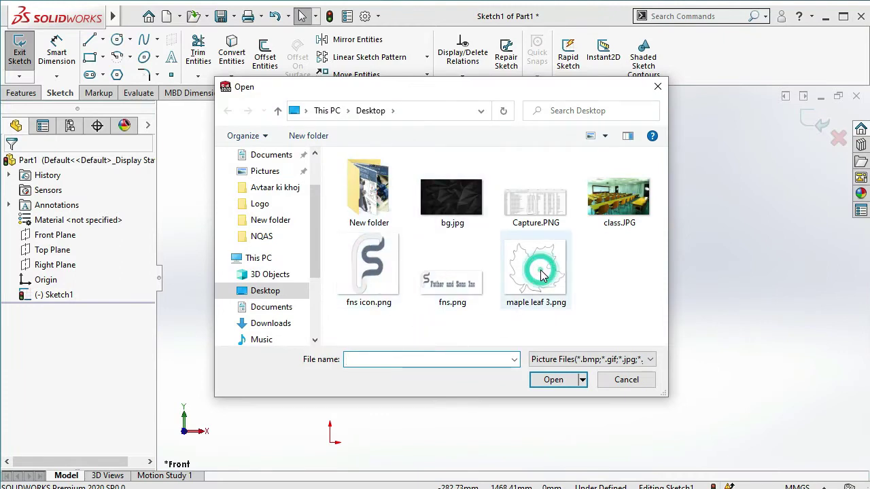
{"action": "left_click", "coordinate": [554, 379]}
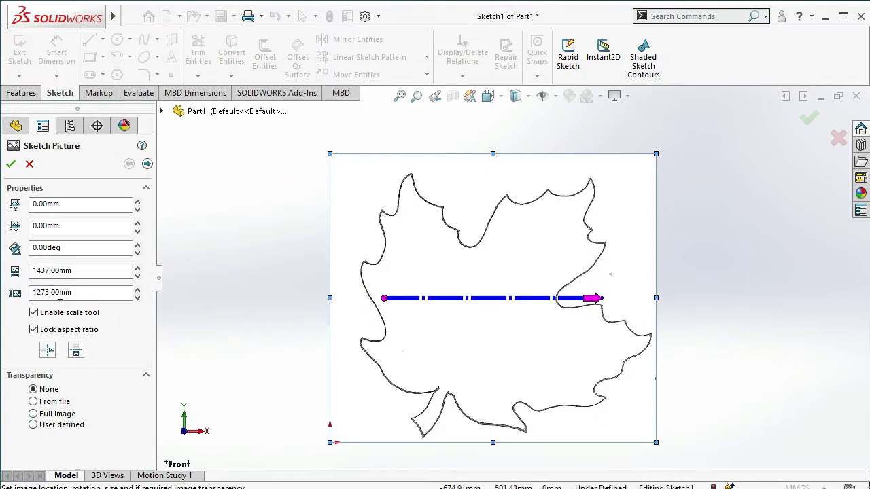
{"action": "left_click", "coordinate": [10, 166]}
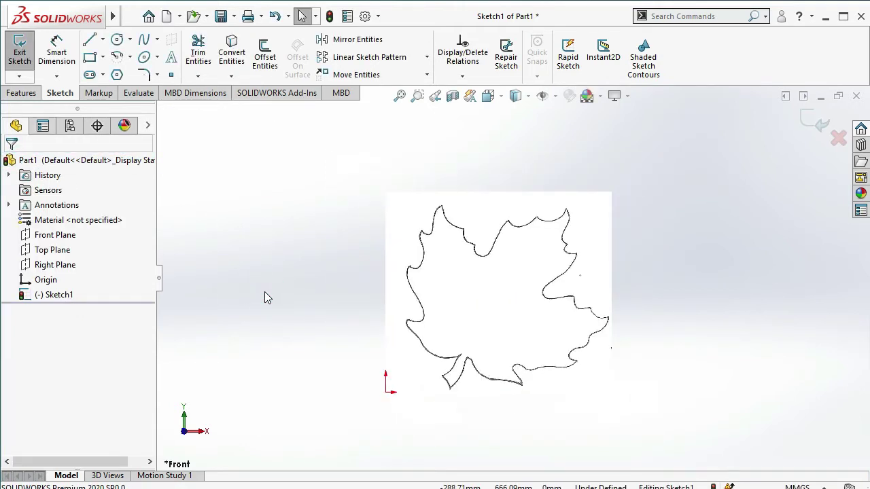
{"action": "scroll", "coordinate": [509, 347], "scroll_direction": "down", "scroll_amount": 2}
{"action": "scroll", "coordinate": [564, 312], "scroll_direction": "up", "scroll_amount": 1}
{"action": "scroll", "coordinate": [600, 293], "scroll_direction": "up", "scroll_amount": 1}
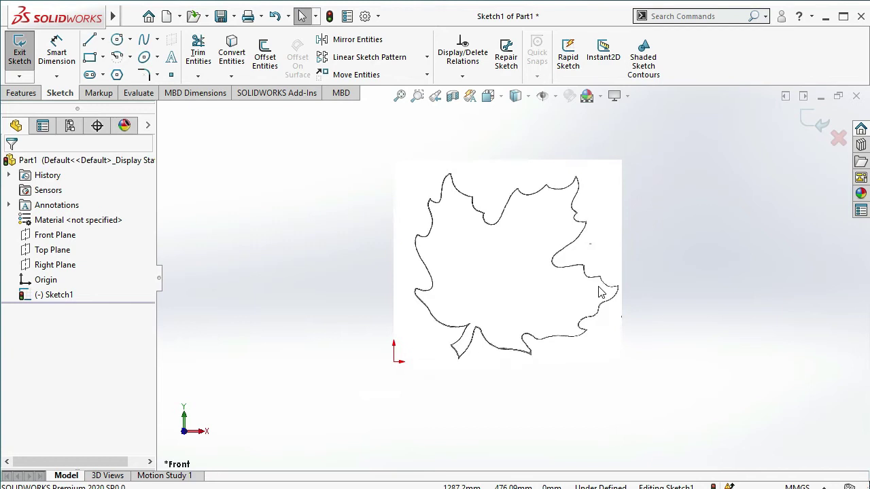
{"action": "scroll", "coordinate": [600, 293], "scroll_direction": "down", "scroll_amount": 1}
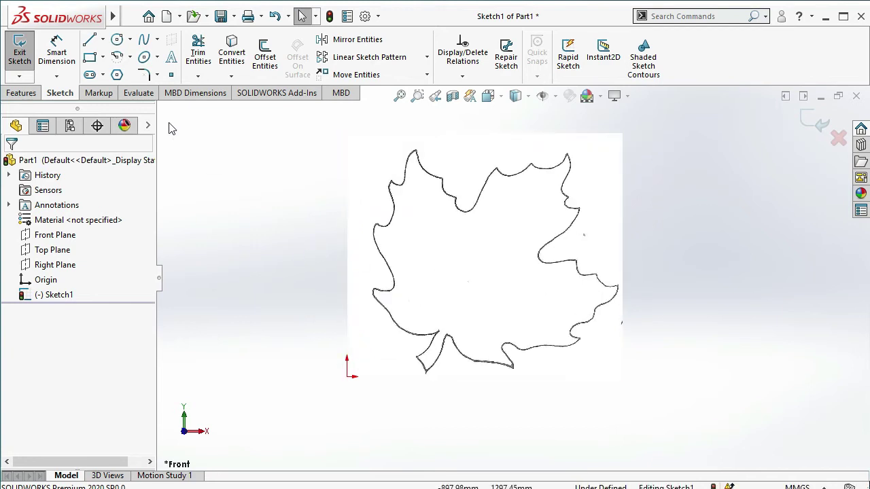
Step: Choose the Spline tool and zoom in on the leaf outline's corner
{"action": "left_click", "coordinate": [157, 40]}
{"action": "left_click", "coordinate": [169, 57]}
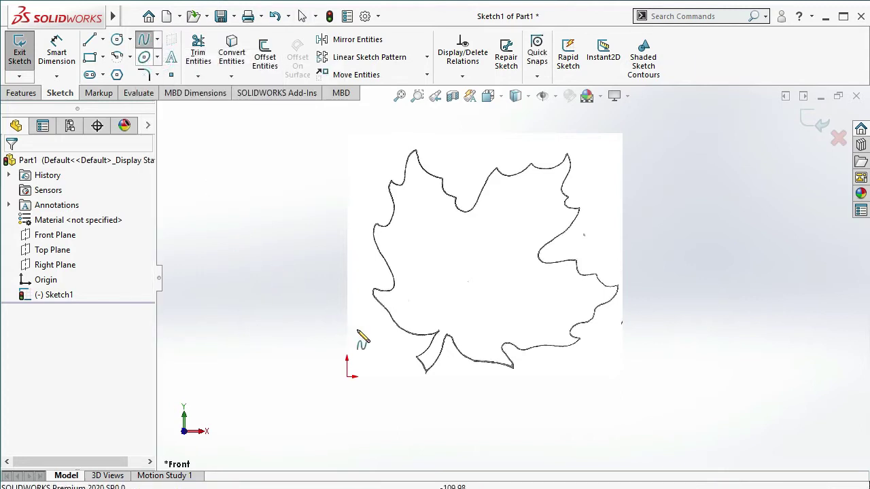
{"action": "scroll", "coordinate": [429, 353], "scroll_direction": "down", "scroll_amount": 3}
{"action": "scroll", "coordinate": [427, 342], "scroll_direction": "down", "scroll_amount": 2}
{"action": "scroll", "coordinate": [480, 334], "scroll_direction": "down", "scroll_amount": 2}
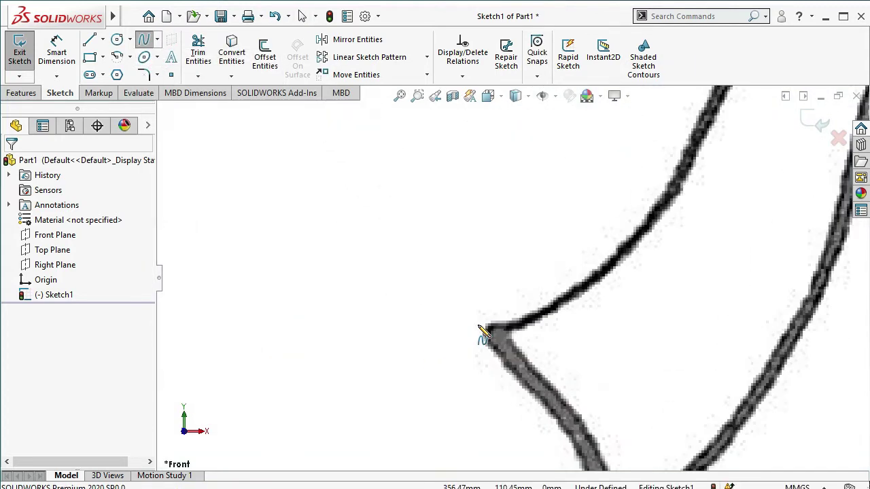
{"action": "scroll", "coordinate": [480, 334], "scroll_direction": "down", "scroll_amount": 2}
Step: Place four spline points from the sharp corner along the leaf's edge
{"action": "left_click", "coordinate": [498, 322]}
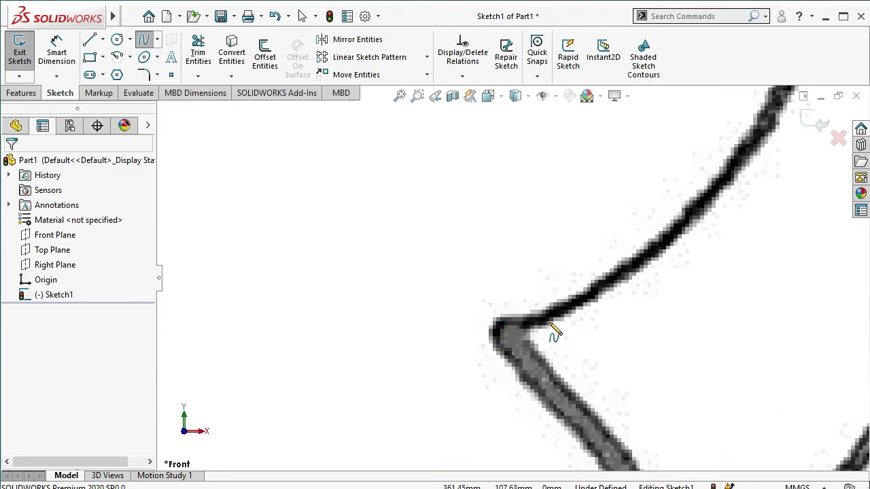
{"action": "left_click", "coordinate": [550, 322]}
{"action": "left_click", "coordinate": [627, 278]}
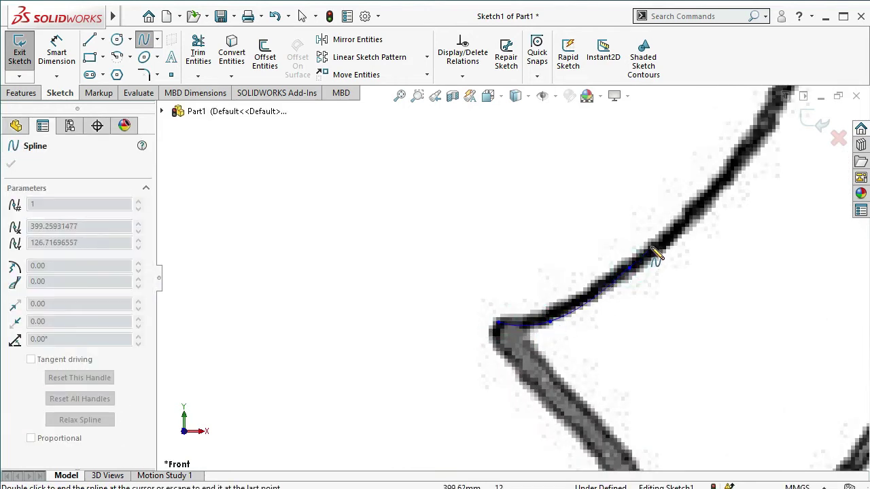
{"action": "scroll", "coordinate": [655, 252], "scroll_direction": "up", "scroll_amount": 2}
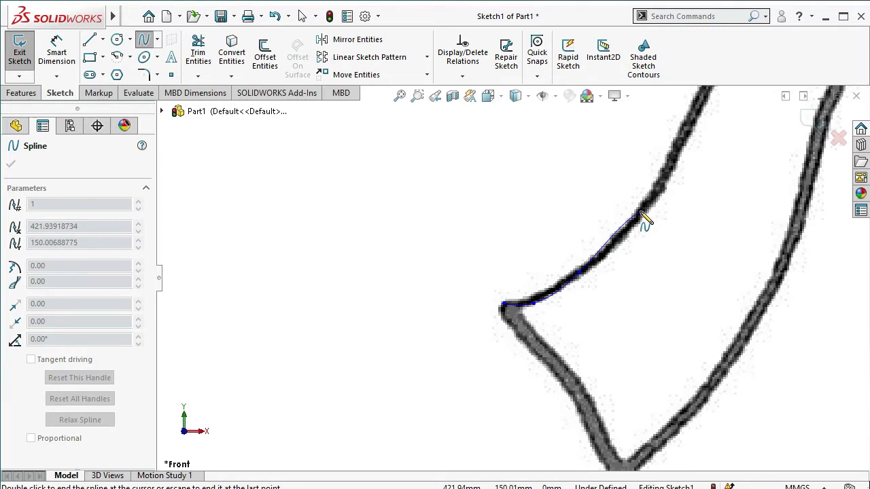
{"action": "left_click", "coordinate": [642, 216]}
{"action": "scroll", "coordinate": [642, 218], "scroll_direction": "up", "scroll_amount": 3}
{"action": "scroll", "coordinate": [612, 220], "scroll_direction": "down", "scroll_amount": 2}
{"action": "scroll", "coordinate": [584, 231], "scroll_direction": "down", "scroll_amount": 1}
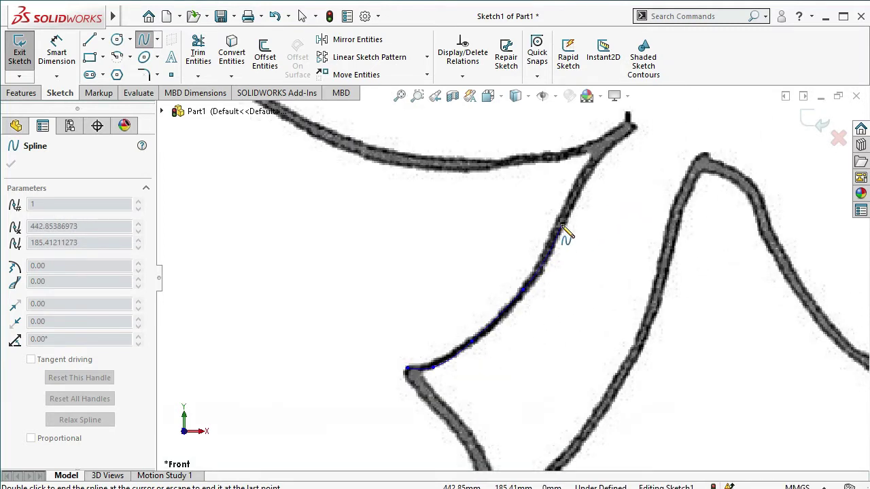
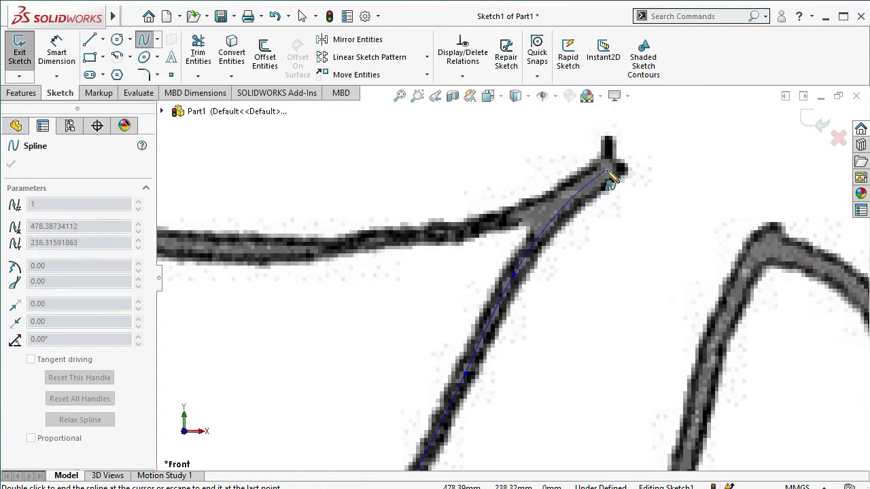
Step: End the spline at the diagonal stroke's upper tip and start a new spline from that endpoint
{"action": "left_click", "coordinate": [613, 165]}
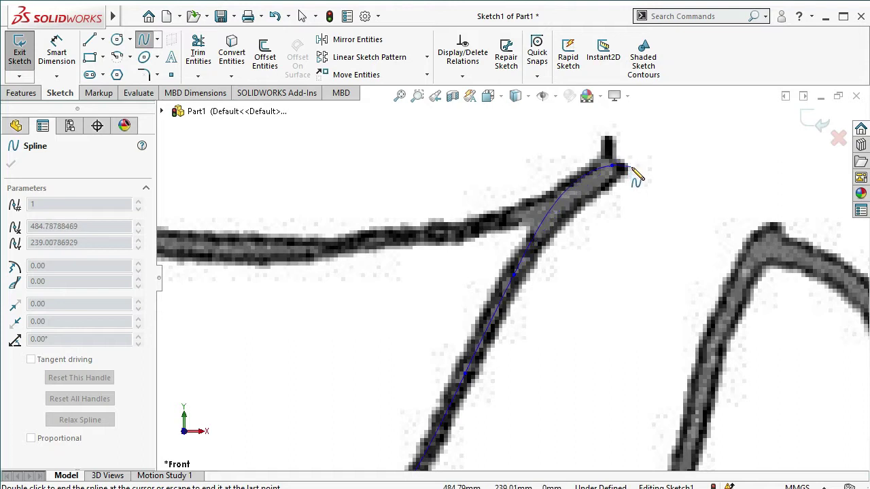
{"action": "key", "text": "Escape"}
{"action": "key", "text": "Return"}
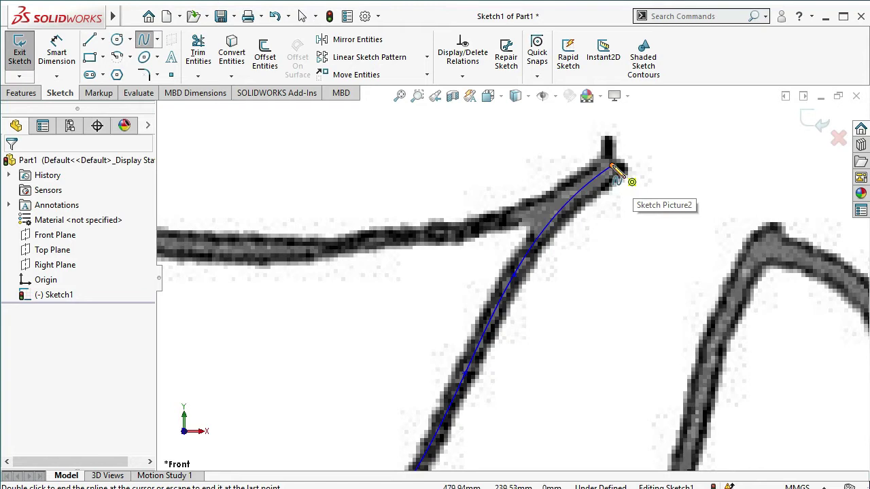
{"action": "left_click", "coordinate": [612, 165]}
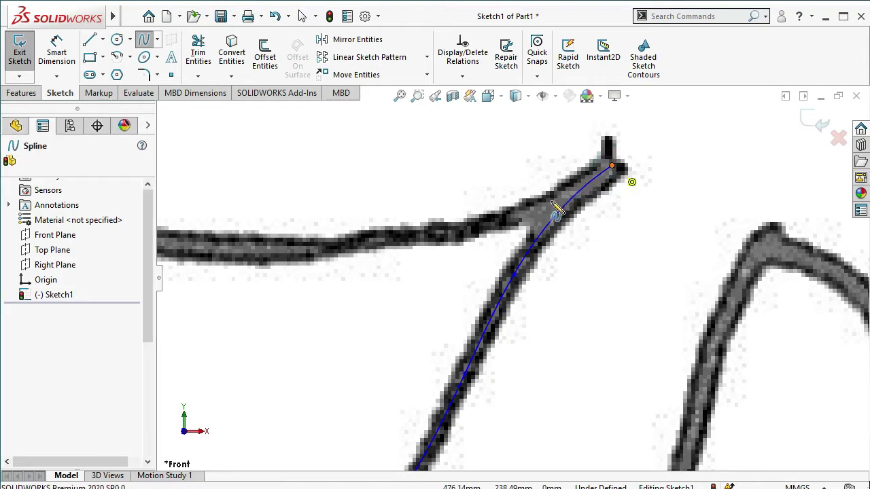
Step: Place spline points along the upper stroke and long diagonal of the dark outline toward its bend
{"action": "left_click", "coordinate": [554, 212]}
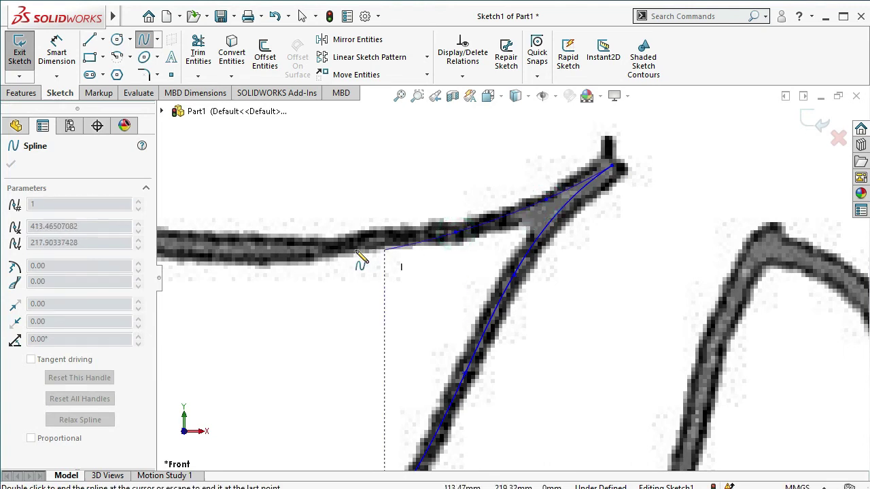
{"action": "scroll", "coordinate": [358, 262], "scroll_direction": "up", "scroll_amount": 3}
{"action": "scroll", "coordinate": [317, 267], "scroll_direction": "down", "scroll_amount": 2}
{"action": "scroll", "coordinate": [334, 269], "scroll_direction": "down", "scroll_amount": 1}
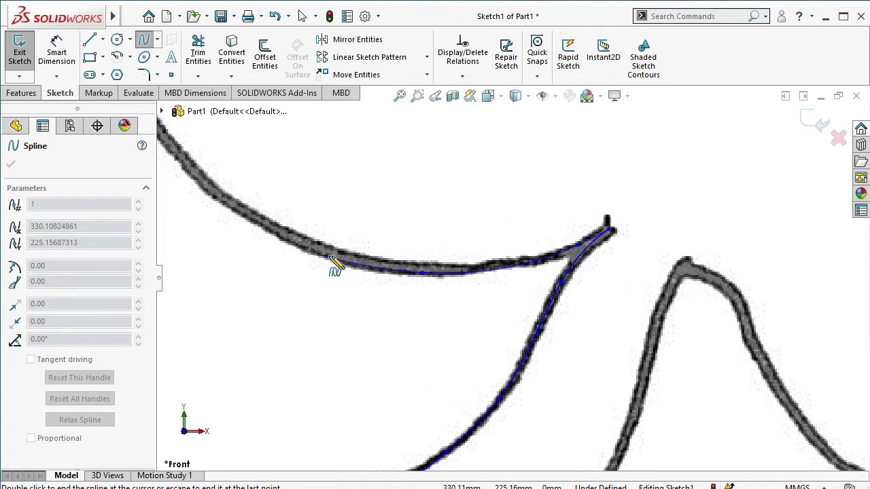
{"action": "scroll", "coordinate": [380, 268], "scroll_direction": "down", "scroll_amount": 1}
{"action": "left_click", "coordinate": [396, 276]}
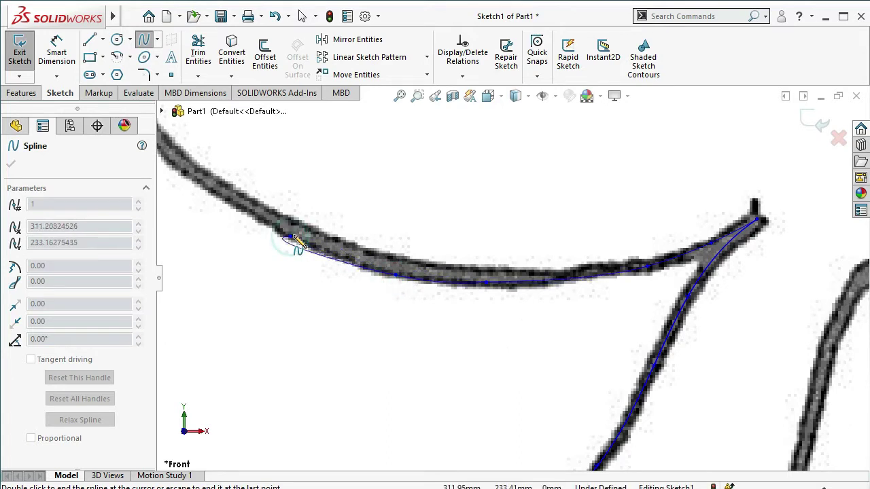
{"action": "scroll", "coordinate": [302, 235], "scroll_direction": "up", "scroll_amount": 2}
{"action": "left_click", "coordinate": [290, 208]}
{"action": "scroll", "coordinate": [299, 201], "scroll_direction": "up", "scroll_amount": 1}
{"action": "scroll", "coordinate": [339, 208], "scroll_direction": "down", "scroll_amount": 1}
{"action": "scroll", "coordinate": [394, 224], "scroll_direction": "down", "scroll_amount": 1}
{"action": "left_click", "coordinate": [388, 175]}
{"action": "scroll", "coordinate": [408, 187], "scroll_direction": "up", "scroll_amount": 1}
{"action": "scroll", "coordinate": [425, 199], "scroll_direction": "down", "scroll_amount": 2}
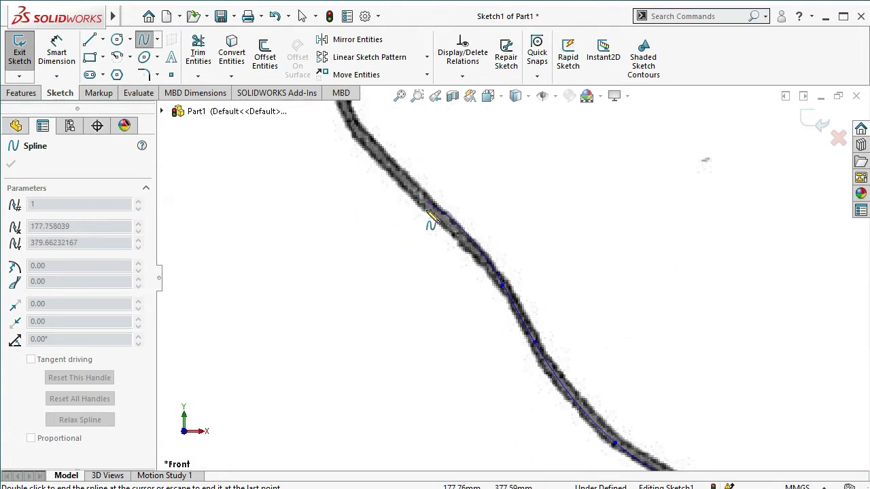
{"action": "left_click", "coordinate": [422, 199]}
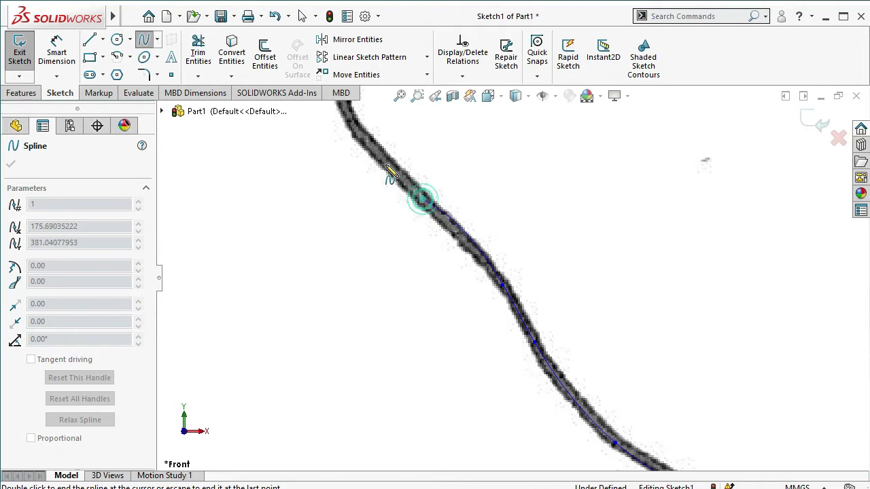
{"action": "scroll", "coordinate": [381, 155], "scroll_direction": "up", "scroll_amount": 1}
{"action": "scroll", "coordinate": [401, 170], "scroll_direction": "down", "scroll_amount": 2}
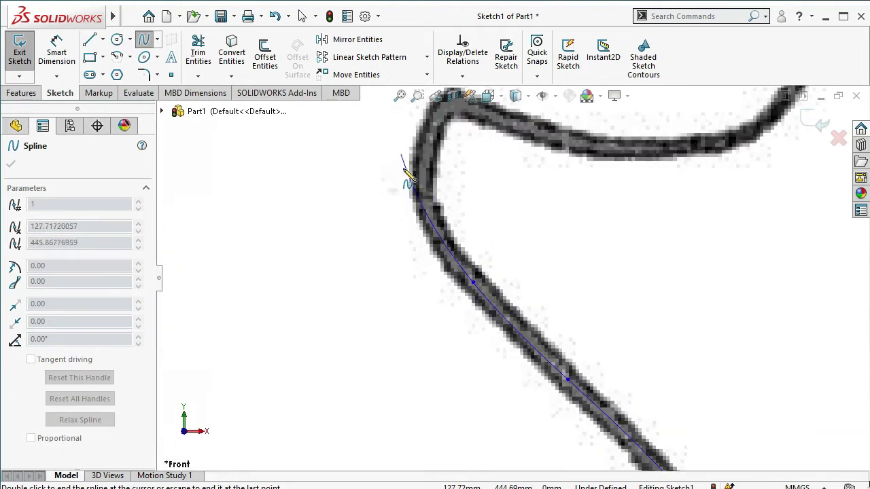
{"action": "left_click", "coordinate": [417, 189]}
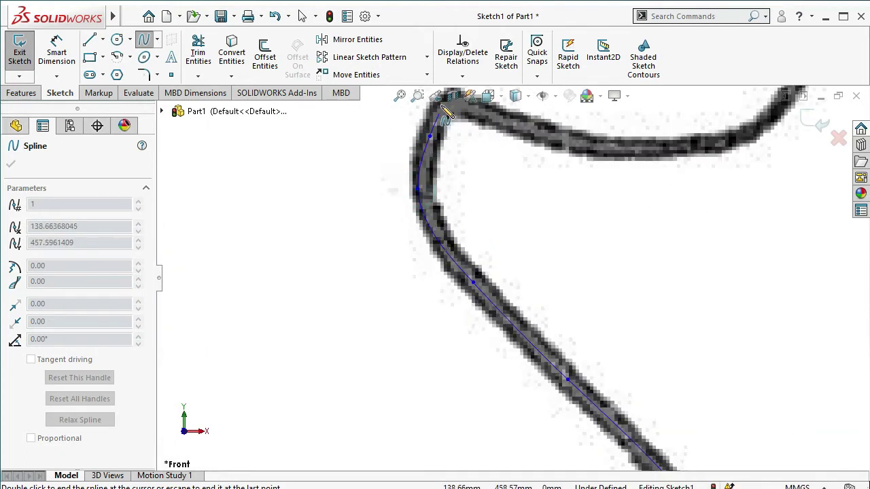
Step: Continue the spline up the curve, around the corner, and rightward along the outline
{"action": "scroll", "coordinate": [438, 129], "scroll_direction": "up", "scroll_amount": 1}
{"action": "scroll", "coordinate": [459, 166], "scroll_direction": "up", "scroll_amount": 1}
{"action": "scroll", "coordinate": [469, 186], "scroll_direction": "down", "scroll_amount": 1}
{"action": "scroll", "coordinate": [482, 204], "scroll_direction": "down", "scroll_amount": 1}
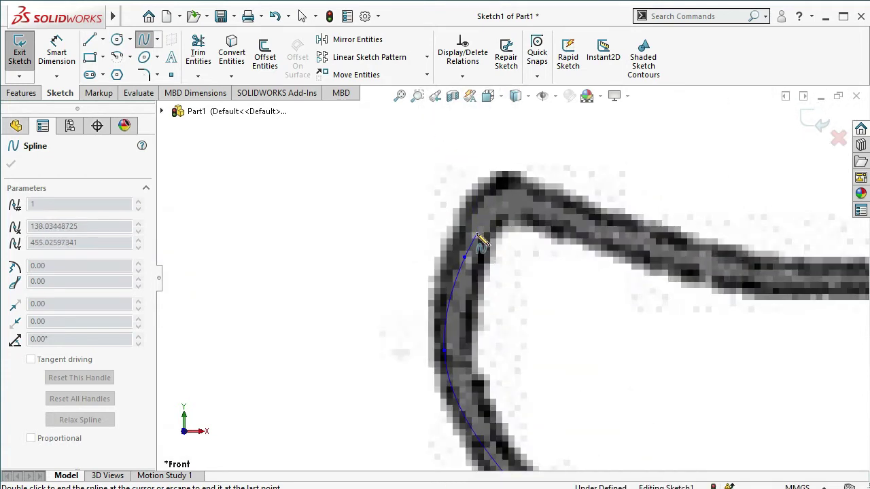
{"action": "left_click", "coordinate": [475, 230]}
{"action": "left_click", "coordinate": [490, 207]}
{"action": "left_click", "coordinate": [501, 189]}
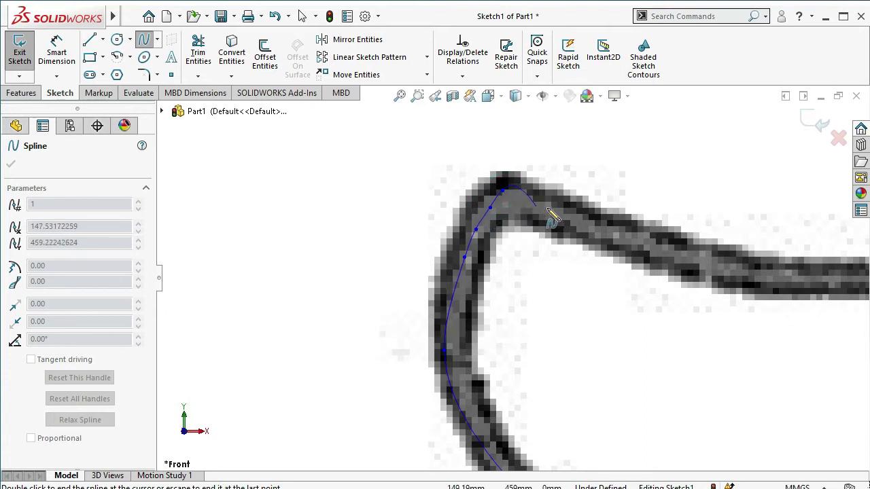
{"action": "left_click", "coordinate": [542, 199]}
{"action": "left_click", "coordinate": [582, 216]}
{"action": "left_click", "coordinate": [646, 238]}
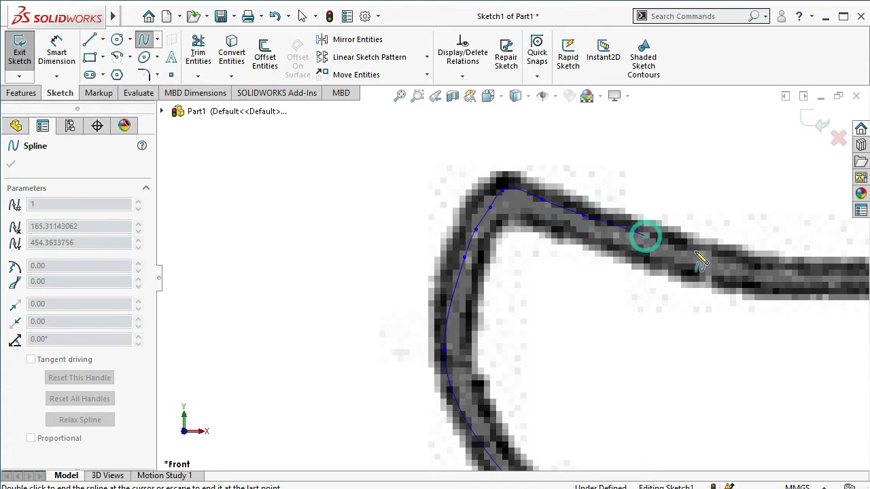
{"action": "scroll", "coordinate": [647, 255], "scroll_direction": "up", "scroll_amount": 1}
{"action": "scroll", "coordinate": [649, 265], "scroll_direction": "up", "scroll_amount": 1}
{"action": "scroll", "coordinate": [651, 275], "scroll_direction": "down", "scroll_amount": 2}
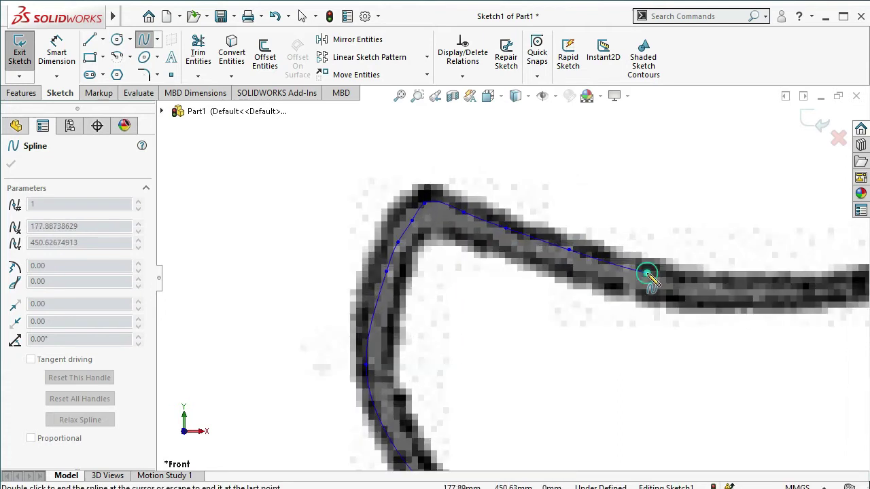
{"action": "scroll", "coordinate": [649, 275], "scroll_direction": "up", "scroll_amount": 1}
{"action": "left_click", "coordinate": [796, 274]}
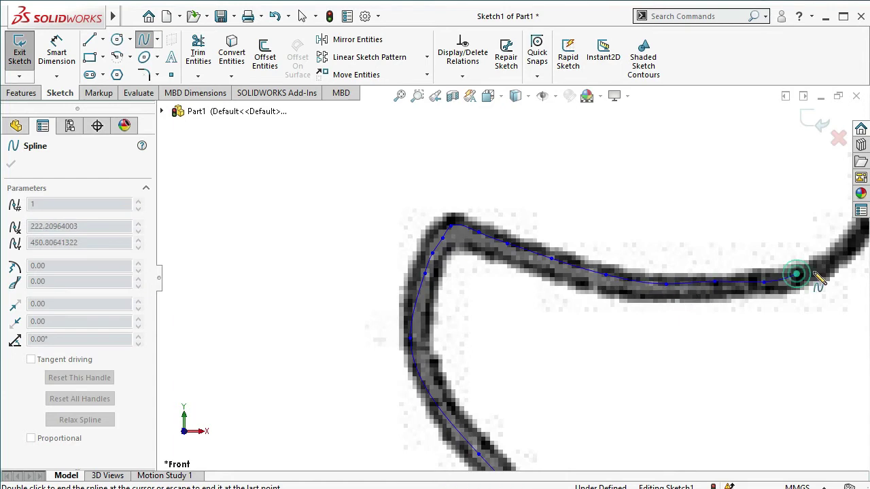
Step: Extend the spline further along the stroke, placing points up to and around its upper bend
{"action": "scroll", "coordinate": [795, 274], "scroll_direction": "down", "scroll_amount": 2}
{"action": "left_click", "coordinate": [553, 267]}
{"action": "scroll", "coordinate": [558, 204], "scroll_direction": "down", "scroll_amount": 2}
{"action": "left_click", "coordinate": [543, 136]}
{"action": "middle_click_drag", "start_coordinate": [544, 135], "coordinate": [472, 193], "text": "ctrl"}
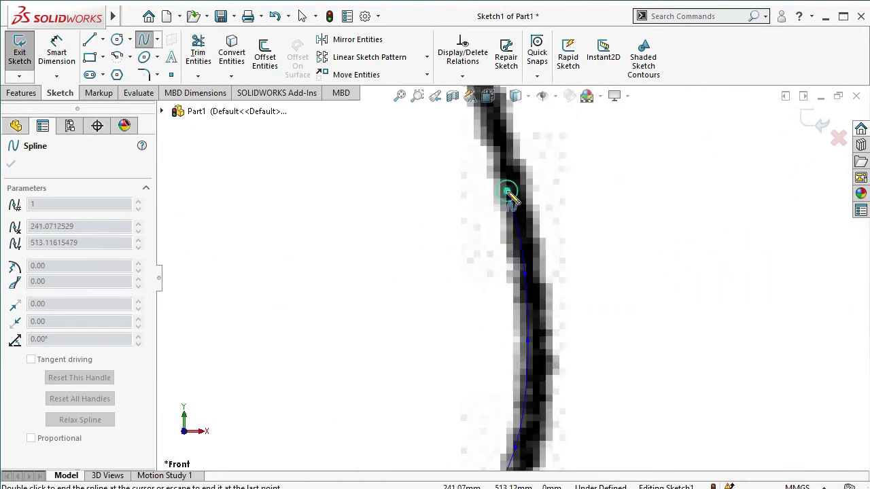
{"action": "scroll", "coordinate": [455, 175], "scroll_direction": "up", "scroll_amount": 2}
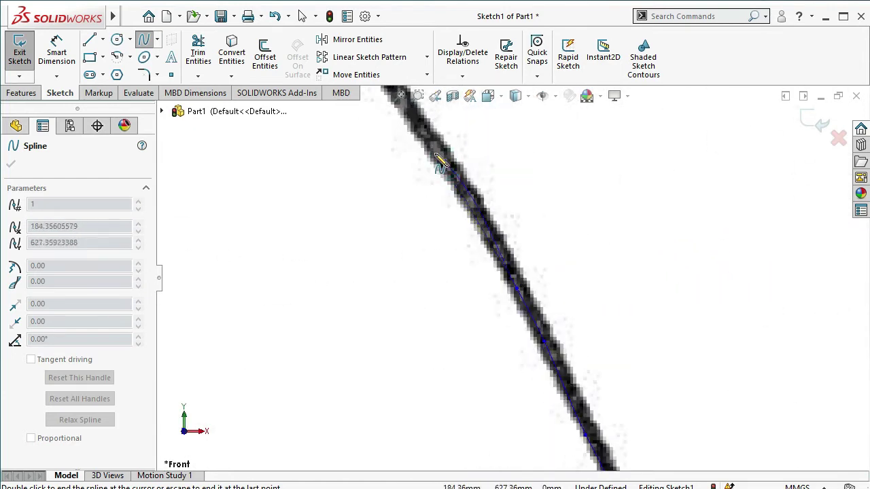
{"action": "scroll", "coordinate": [476, 170], "scroll_direction": "up", "scroll_amount": 2}
{"action": "left_click", "coordinate": [480, 165]}
{"action": "scroll", "coordinate": [494, 170], "scroll_direction": "down", "scroll_amount": 2}
{"action": "left_click", "coordinate": [498, 186]}
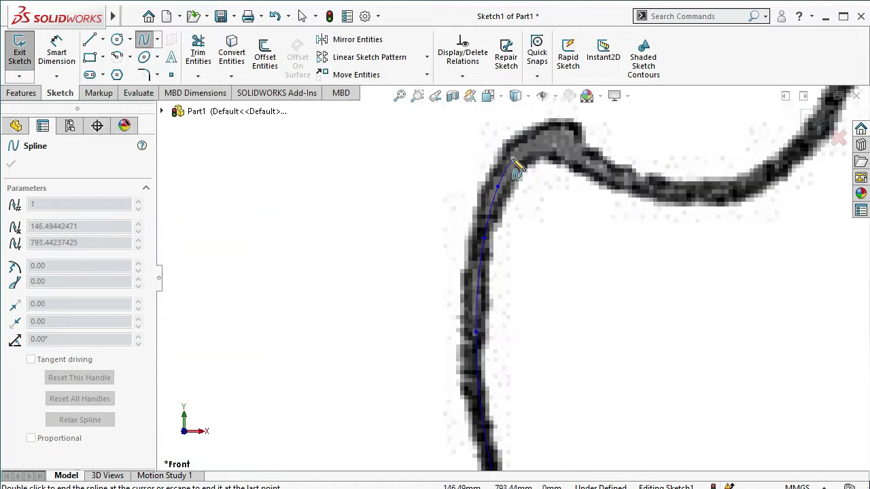
{"action": "scroll", "coordinate": [773, 182], "scroll_direction": "up", "scroll_amount": 2}
{"action": "scroll", "coordinate": [491, 224], "scroll_direction": "down", "scroll_amount": 2}
{"action": "left_click", "coordinate": [492, 225]}
{"action": "scroll", "coordinate": [492, 224], "scroll_direction": "down", "scroll_amount": 2}
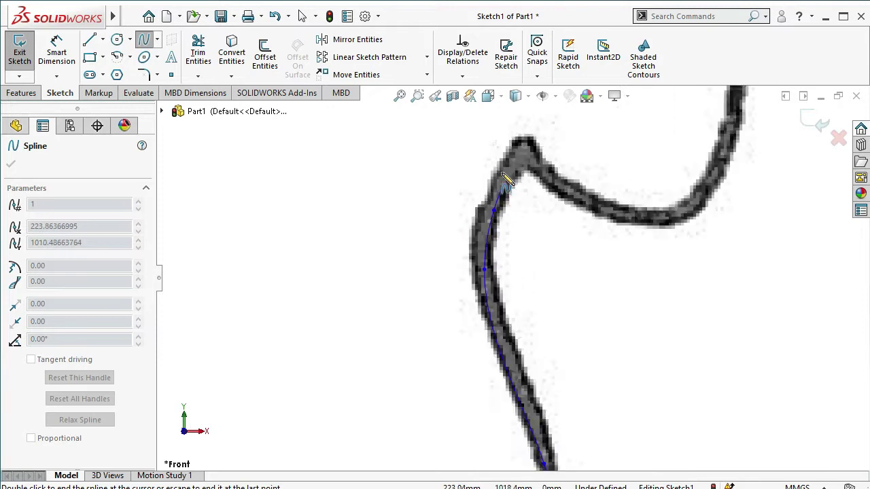
Step: Extend the spline along the stroke and up the left branch to the peak
{"action": "left_click", "coordinate": [592, 209]}
{"action": "left_click", "coordinate": [629, 221]}
{"action": "left_click", "coordinate": [677, 232]}
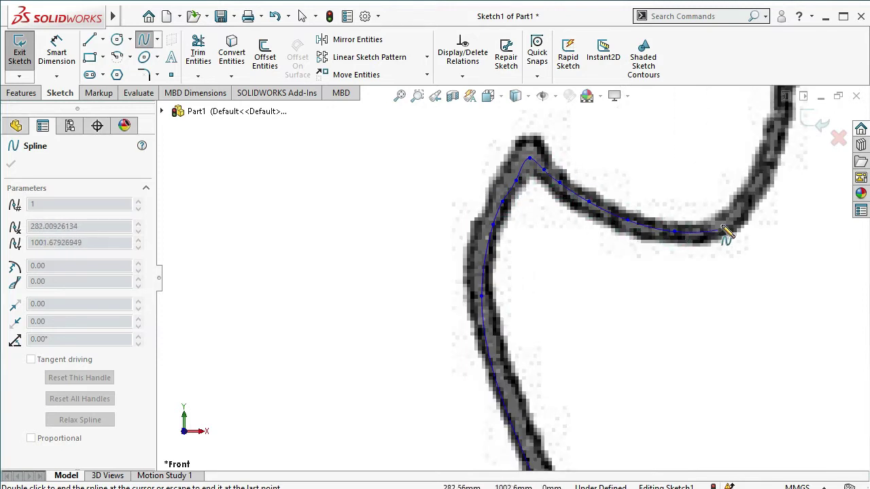
{"action": "left_click", "coordinate": [727, 224]}
{"action": "left_click", "coordinate": [762, 179]}
{"action": "scroll", "coordinate": [639, 197], "scroll_direction": "down", "scroll_amount": 1}
{"action": "scroll", "coordinate": [609, 144], "scroll_direction": "up", "scroll_amount": 2}
{"action": "scroll", "coordinate": [534, 180], "scroll_direction": "down", "scroll_amount": 1}
{"action": "left_click", "coordinate": [540, 194]}
{"action": "scroll", "coordinate": [540, 194], "scroll_direction": "up", "scroll_amount": 1}
{"action": "left_click", "coordinate": [555, 158]}
{"action": "left_click", "coordinate": [577, 134]}
{"action": "left_click", "coordinate": [598, 121]}
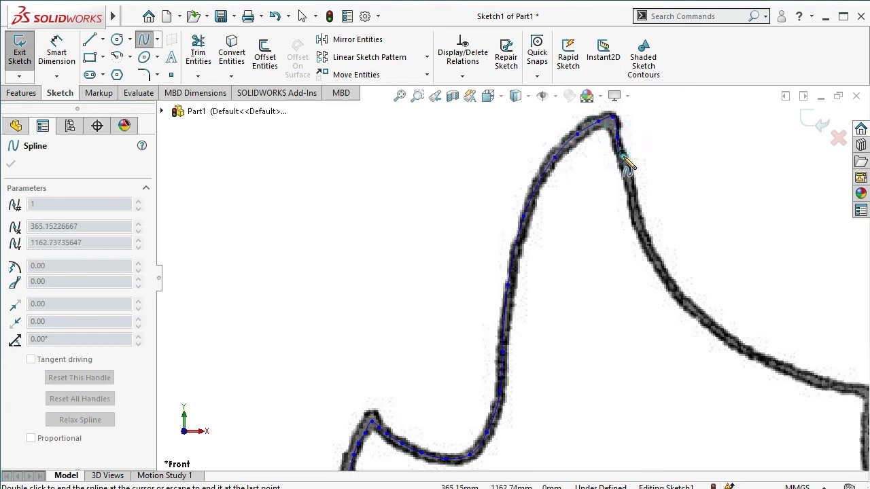
Step: Carry the spline down past the corner, along the vertical stroke, and below the lower corner
{"action": "left_click", "coordinate": [652, 254]}
{"action": "scroll", "coordinate": [654, 297], "scroll_direction": "up", "scroll_amount": 1}
{"action": "scroll", "coordinate": [607, 353], "scroll_direction": "down", "scroll_amount": 3}
{"action": "scroll", "coordinate": [610, 360], "scroll_direction": "up", "scroll_amount": 2}
{"action": "scroll", "coordinate": [639, 347], "scroll_direction": "down", "scroll_amount": 2}
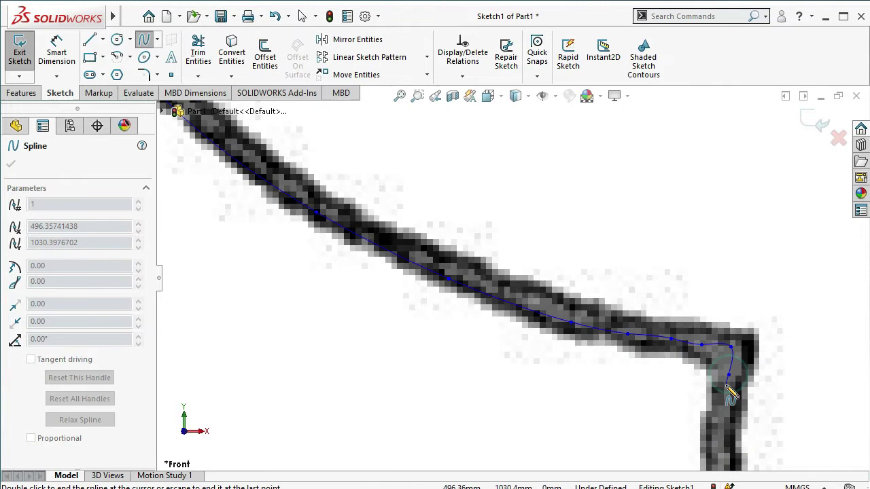
{"action": "scroll", "coordinate": [730, 390], "scroll_direction": "up", "scroll_amount": 2}
{"action": "left_click", "coordinate": [629, 354]}
{"action": "scroll", "coordinate": [625, 380], "scroll_direction": "down", "scroll_amount": 2}
{"action": "left_click", "coordinate": [521, 316]}
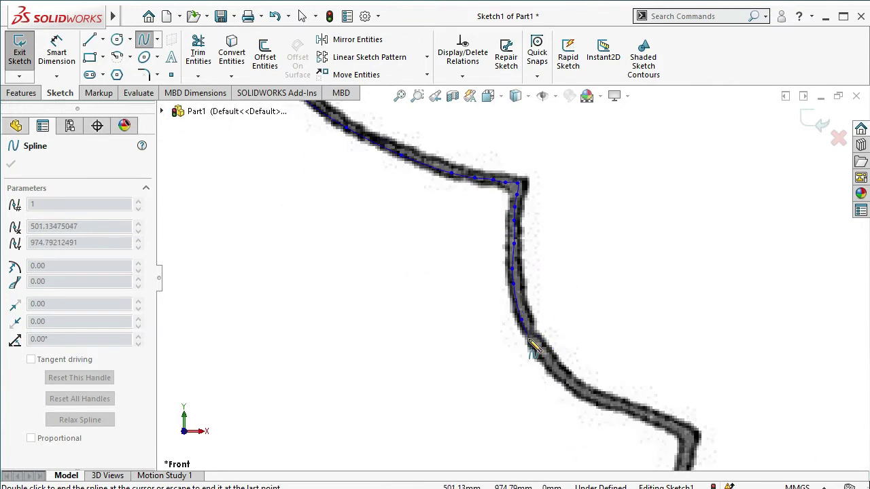
{"action": "scroll", "coordinate": [668, 429], "scroll_direction": "up", "scroll_amount": 2}
{"action": "scroll", "coordinate": [612, 340], "scroll_direction": "down", "scroll_amount": 2}
{"action": "left_click", "coordinate": [582, 312]}
{"action": "left_click", "coordinate": [577, 347]}
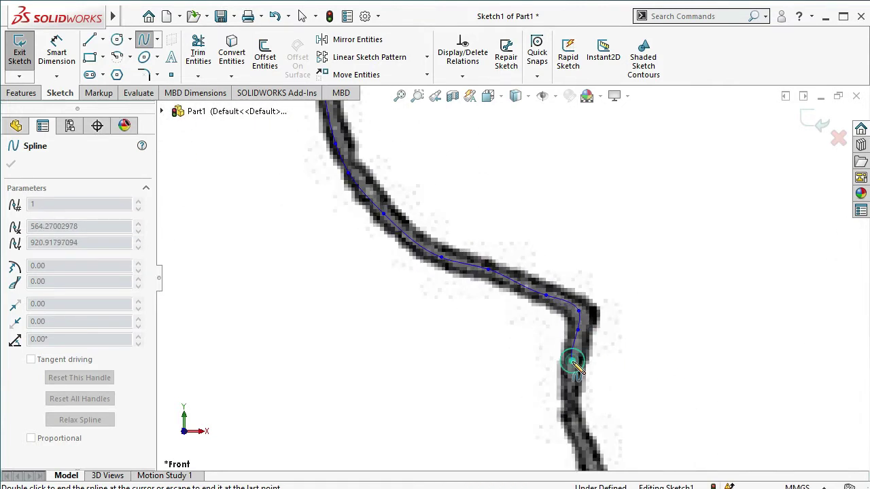
{"action": "left_click", "coordinate": [572, 380]}
Step: Trace the U's bottom and right side, then over the next peak into the valley
{"action": "scroll", "coordinate": [544, 364], "scroll_direction": "up", "scroll_amount": 1}
{"action": "scroll", "coordinate": [618, 374], "scroll_direction": "down", "scroll_amount": 1}
{"action": "left_click", "coordinate": [642, 360]}
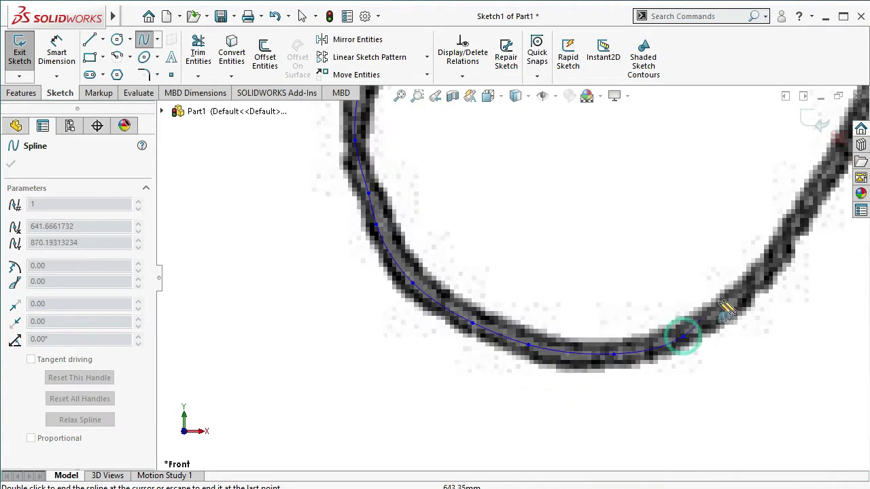
{"action": "left_click", "coordinate": [680, 334]}
{"action": "left_click", "coordinate": [725, 310]}
{"action": "scroll", "coordinate": [725, 310], "scroll_direction": "up", "scroll_amount": 1}
{"action": "scroll", "coordinate": [639, 224], "scroll_direction": "up", "scroll_amount": 1}
{"action": "scroll", "coordinate": [615, 176], "scroll_direction": "up", "scroll_amount": 1}
{"action": "scroll", "coordinate": [543, 219], "scroll_direction": "down", "scroll_amount": 1}
{"action": "left_click", "coordinate": [546, 164]}
{"action": "scroll", "coordinate": [567, 142], "scroll_direction": "down", "scroll_amount": 1}
{"action": "left_click", "coordinate": [598, 272]}
{"action": "left_click", "coordinate": [638, 300]}
{"action": "left_click", "coordinate": [692, 327]}
{"action": "left_click", "coordinate": [796, 347]}
Step: Follow the outline over another peak, through the valley, and up to the right peak
{"action": "scroll", "coordinate": [797, 347], "scroll_direction": "up", "scroll_amount": 1}
{"action": "scroll", "coordinate": [689, 299], "scroll_direction": "down", "scroll_amount": 1}
{"action": "scroll", "coordinate": [691, 299], "scroll_direction": "up", "scroll_amount": 1}
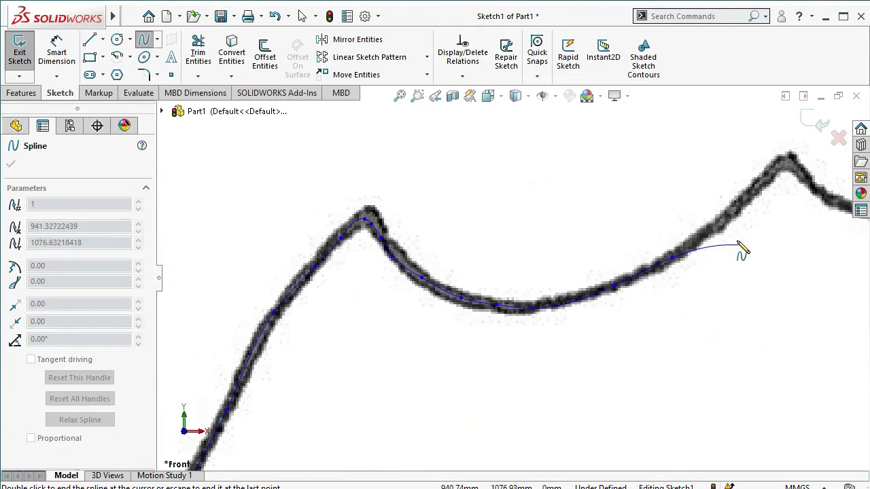
{"action": "scroll", "coordinate": [739, 247], "scroll_direction": "down", "scroll_amount": 1}
{"action": "left_click", "coordinate": [662, 222]}
{"action": "left_click", "coordinate": [732, 154]}
{"action": "left_click", "coordinate": [802, 168]}
{"action": "scroll", "coordinate": [803, 170], "scroll_direction": "up", "scroll_amount": 1}
{"action": "left_click", "coordinate": [670, 292]}
{"action": "left_click", "coordinate": [777, 295]}
{"action": "scroll", "coordinate": [777, 295], "scroll_direction": "up", "scroll_amount": 1}
{"action": "left_click", "coordinate": [582, 262]}
{"action": "left_click", "coordinate": [654, 163]}
Step: Run the spline down-right through the corner, along the horizontal stroke, and below the next corner
{"action": "scroll", "coordinate": [592, 307], "scroll_direction": "down", "scroll_amount": 1}
{"action": "scroll", "coordinate": [496, 334], "scroll_direction": "down", "scroll_amount": 1}
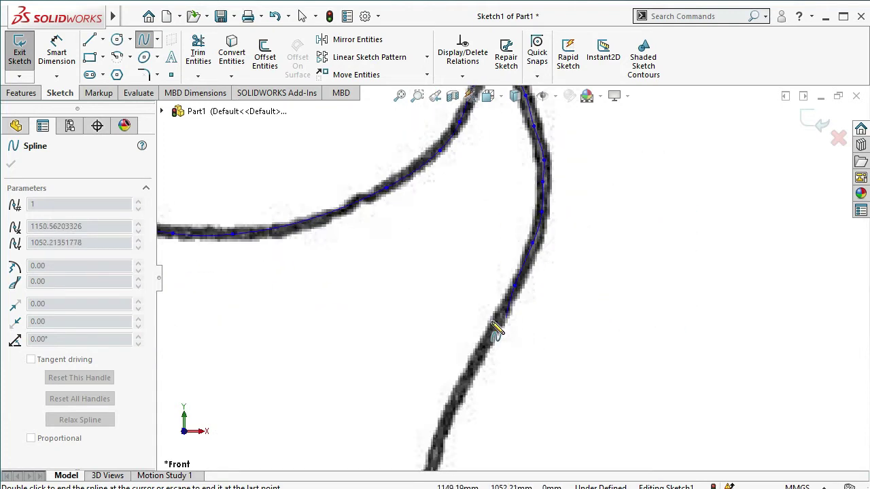
{"action": "scroll", "coordinate": [516, 262], "scroll_direction": "down", "scroll_amount": 1}
{"action": "scroll", "coordinate": [480, 389], "scroll_direction": "down", "scroll_amount": 1}
{"action": "left_click", "coordinate": [490, 326]}
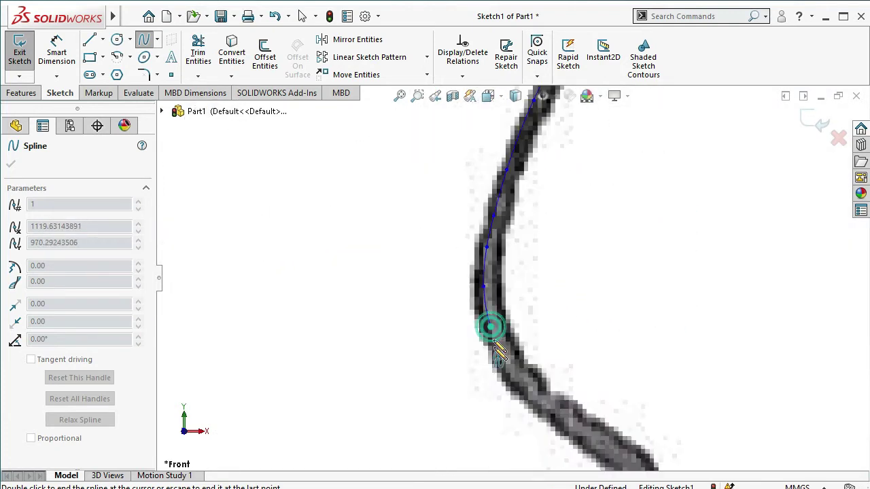
{"action": "scroll", "coordinate": [549, 369], "scroll_direction": "down", "scroll_amount": 1}
{"action": "left_click", "coordinate": [621, 388]}
{"action": "scroll", "coordinate": [621, 388], "scroll_direction": "up", "scroll_amount": 1}
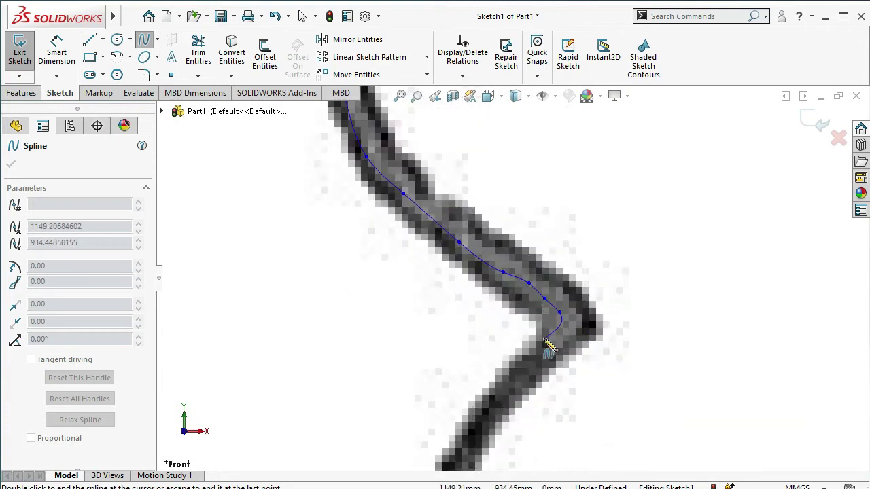
{"action": "left_click", "coordinate": [549, 345]}
{"action": "scroll", "coordinate": [515, 374], "scroll_direction": "up", "scroll_amount": 2}
{"action": "scroll", "coordinate": [514, 374], "scroll_direction": "down", "scroll_amount": 1}
{"action": "scroll", "coordinate": [521, 350], "scroll_direction": "down", "scroll_amount": 1}
{"action": "left_click", "coordinate": [559, 351]}
{"action": "left_click", "coordinate": [641, 355]}
{"action": "left_click", "coordinate": [723, 352]}
{"action": "left_click", "coordinate": [704, 428]}
Step: Trace the diagonal stroke to the lower bend, then the horizontal stroke past the right corner
{"action": "scroll", "coordinate": [704, 428], "scroll_direction": "up", "scroll_amount": 2}
{"action": "left_click", "coordinate": [559, 329]}
{"action": "left_click", "coordinate": [512, 401]}
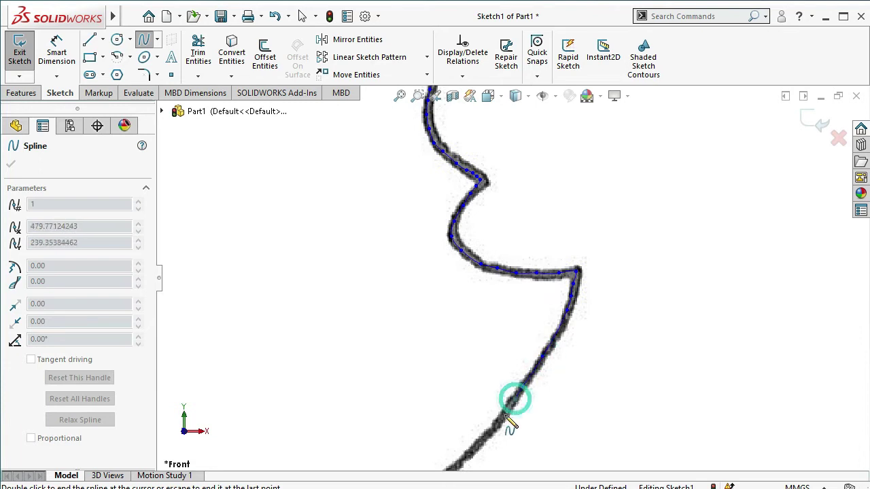
{"action": "scroll", "coordinate": [513, 401], "scroll_direction": "down", "scroll_amount": 2}
{"action": "left_click", "coordinate": [423, 363]}
{"action": "scroll", "coordinate": [411, 387], "scroll_direction": "up", "scroll_amount": 2}
{"action": "scroll", "coordinate": [411, 387], "scroll_direction": "down", "scroll_amount": 2}
{"action": "left_click", "coordinate": [471, 417]}
{"action": "scroll", "coordinate": [549, 333], "scroll_direction": "down", "scroll_amount": 1}
{"action": "scroll", "coordinate": [549, 334], "scroll_direction": "down", "scroll_amount": 1}
{"action": "left_click", "coordinate": [730, 287]}
{"action": "left_click", "coordinate": [845, 320]}
{"action": "left_click", "coordinate": [855, 369]}
Step: Finish the stretch around the right corner, down the descending stroke, and around the hook
{"action": "scroll", "coordinate": [631, 352], "scroll_direction": "up", "scroll_amount": 2}
{"action": "scroll", "coordinate": [629, 348], "scroll_direction": "down", "scroll_amount": 2}
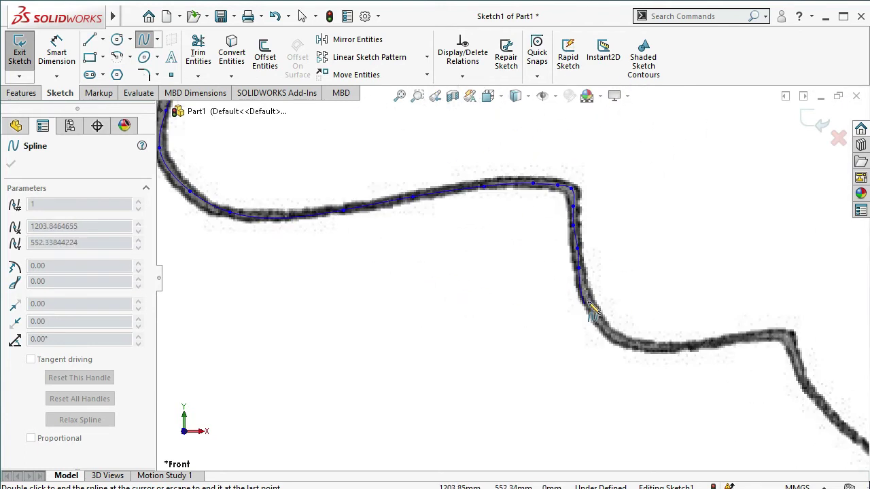
{"action": "left_click", "coordinate": [763, 334]}
{"action": "left_click", "coordinate": [791, 337]}
{"action": "left_click", "coordinate": [815, 392]}
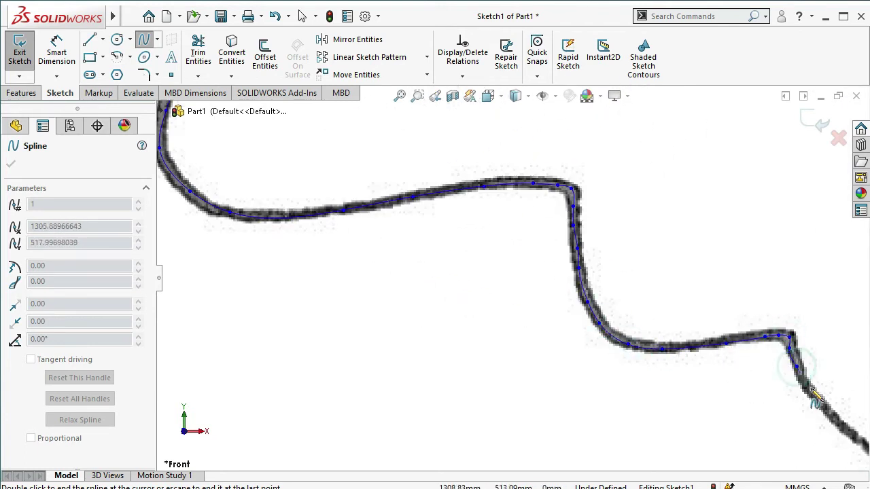
{"action": "scroll", "coordinate": [802, 369], "scroll_direction": "up", "scroll_amount": 2}
{"action": "left_click", "coordinate": [680, 357]}
{"action": "left_click", "coordinate": [636, 409]}
{"action": "scroll", "coordinate": [637, 413], "scroll_direction": "up", "scroll_amount": 2}
{"action": "scroll", "coordinate": [563, 270], "scroll_direction": "down", "scroll_amount": 3}
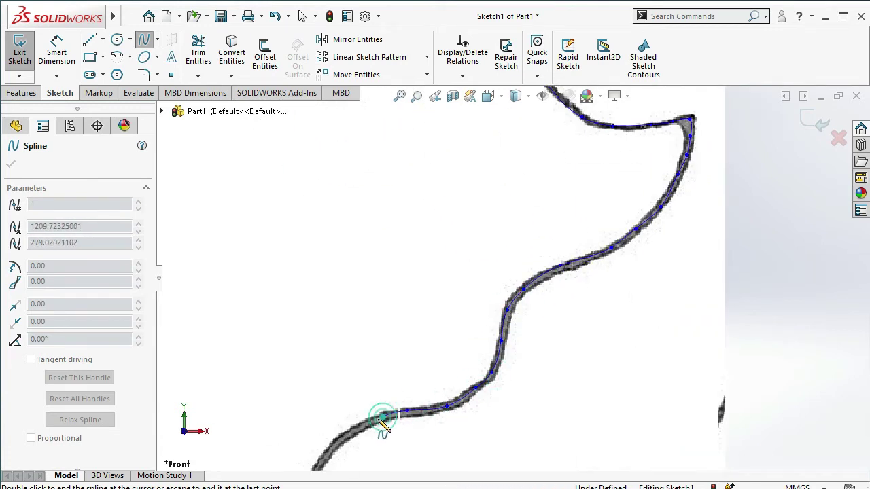
{"action": "scroll", "coordinate": [441, 368], "scroll_direction": "up", "scroll_amount": 2}
{"action": "scroll", "coordinate": [441, 367], "scroll_direction": "down", "scroll_amount": 2}
{"action": "left_click", "coordinate": [526, 342]}
{"action": "left_click", "coordinate": [570, 362]}
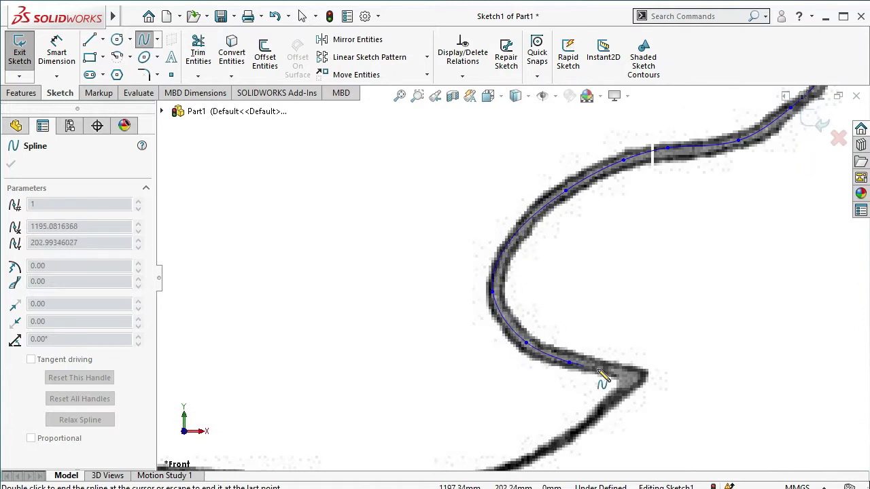
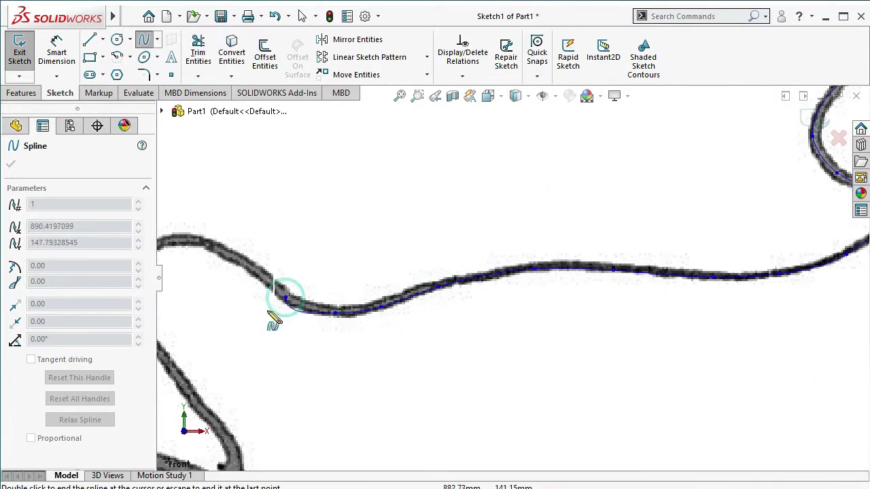
Step: Extend the spline down the stroke's hook and along its lower edge
{"action": "key", "text": "ctrl+Right"}
{"action": "key", "text": "ctrl+Right"}
{"action": "key", "text": "ctrl+Up"}
{"action": "scroll", "coordinate": [281, 345], "scroll_direction": "up", "scroll_amount": 2}
{"action": "left_click", "coordinate": [460, 330]}
{"action": "left_click", "coordinate": [478, 355]}
{"action": "left_click", "coordinate": [494, 387]}
{"action": "left_click", "coordinate": [385, 380]}
{"action": "left_click", "coordinate": [317, 366]}
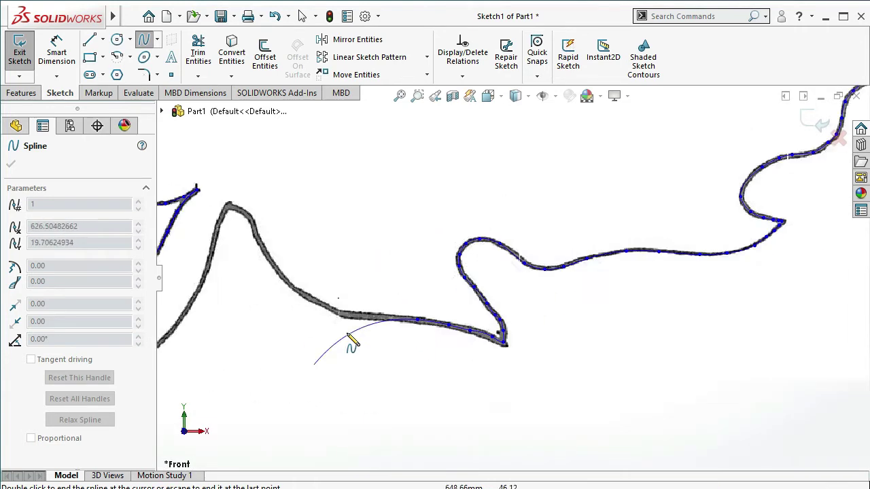
Step: Continue the spline up the traced curve to the outline's peak
{"action": "scroll", "coordinate": [349, 346], "scroll_direction": "up", "scroll_amount": 2}
{"action": "scroll", "coordinate": [408, 326], "scroll_direction": "down", "scroll_amount": 1}
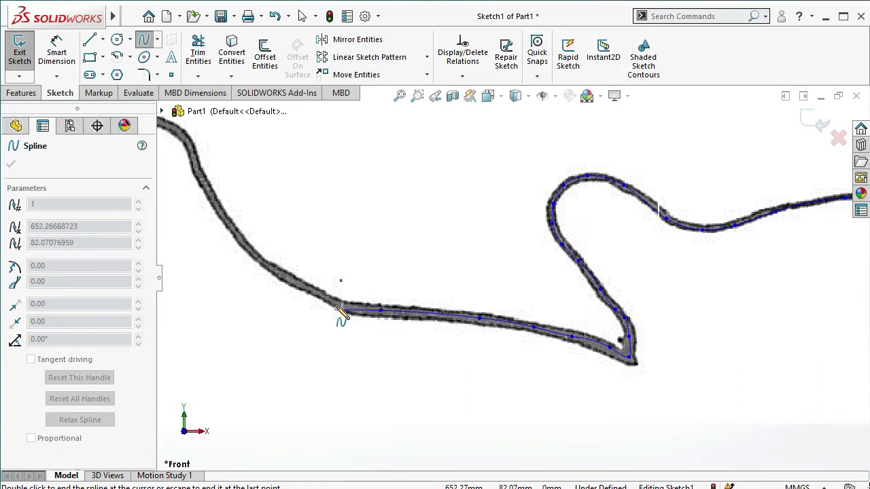
{"action": "scroll", "coordinate": [340, 311], "scroll_direction": "down", "scroll_amount": 2}
{"action": "scroll", "coordinate": [338, 313], "scroll_direction": "down", "scroll_amount": 1}
{"action": "scroll", "coordinate": [360, 285], "scroll_direction": "up", "scroll_amount": 3}
{"action": "scroll", "coordinate": [476, 286], "scroll_direction": "down", "scroll_amount": 2}
{"action": "scroll", "coordinate": [523, 326], "scroll_direction": "down", "scroll_amount": 2}
{"action": "scroll", "coordinate": [554, 336], "scroll_direction": "down", "scroll_amount": 2}
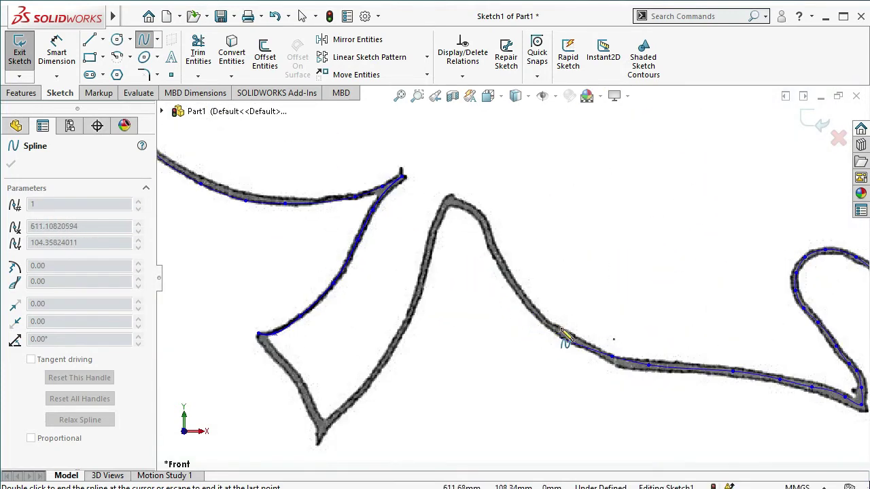
{"action": "left_click", "coordinate": [552, 326]}
{"action": "left_click", "coordinate": [526, 300]}
{"action": "left_click", "coordinate": [501, 259]}
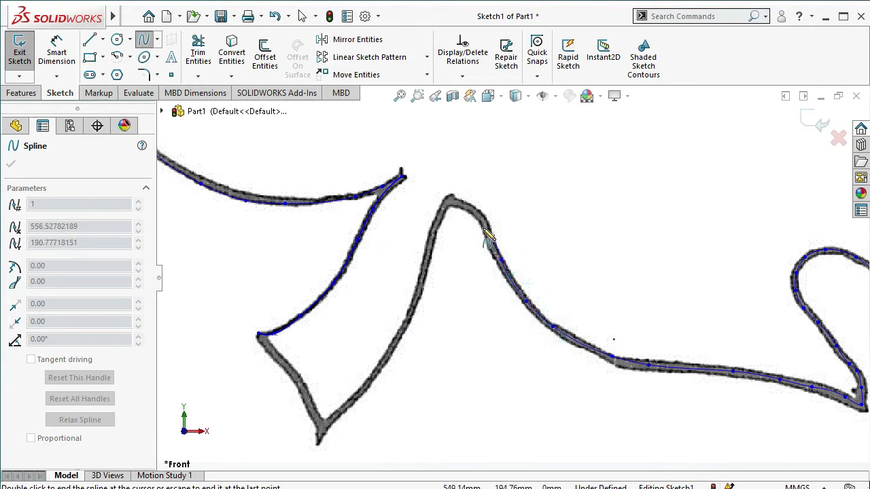
{"action": "left_click", "coordinate": [482, 220]}
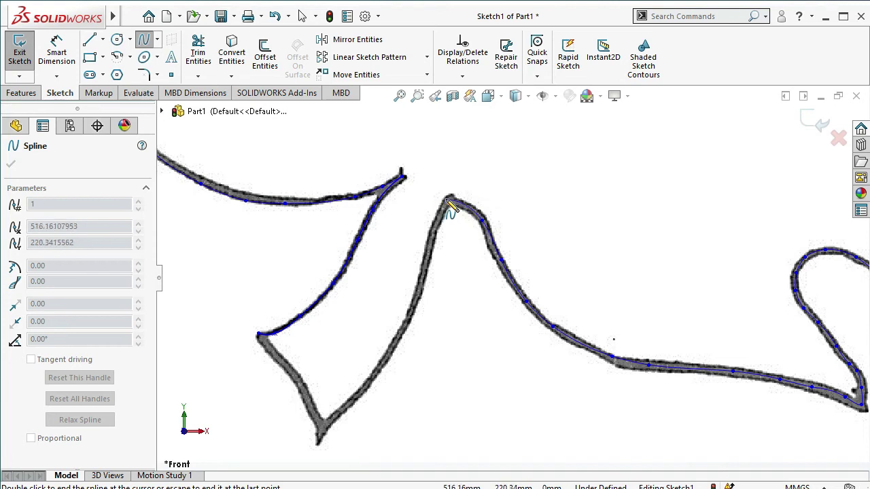
{"action": "left_click", "coordinate": [449, 201]}
Step: Run the spline down the left flank into the lower corner, then close it at its start
{"action": "left_click", "coordinate": [439, 218]}
{"action": "left_click", "coordinate": [428, 251]}
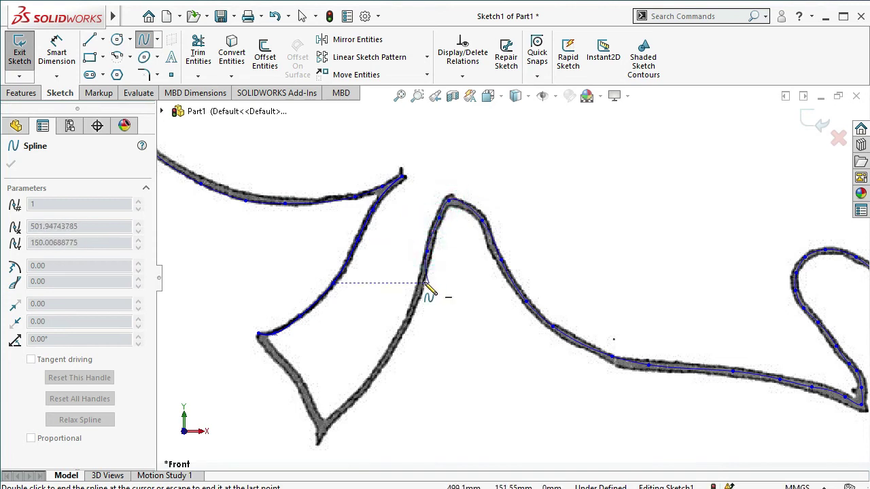
{"action": "left_click", "coordinate": [420, 284]}
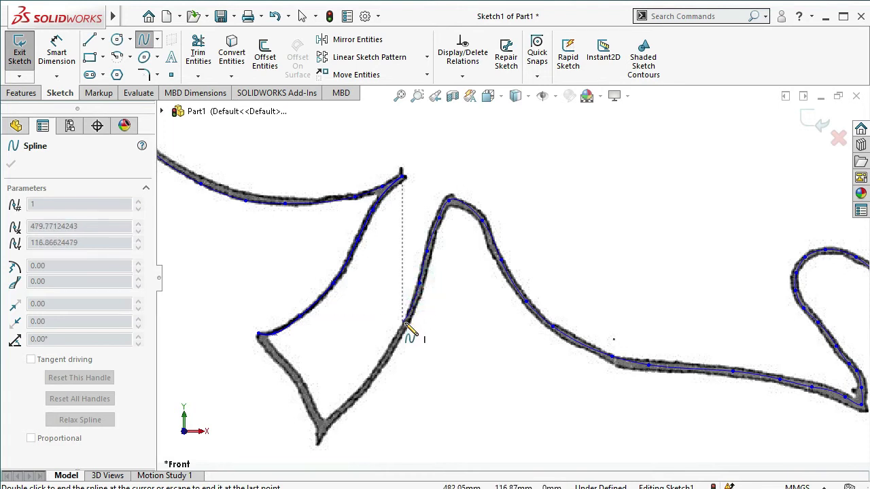
{"action": "left_click", "coordinate": [402, 325]}
{"action": "left_click", "coordinate": [387, 355]}
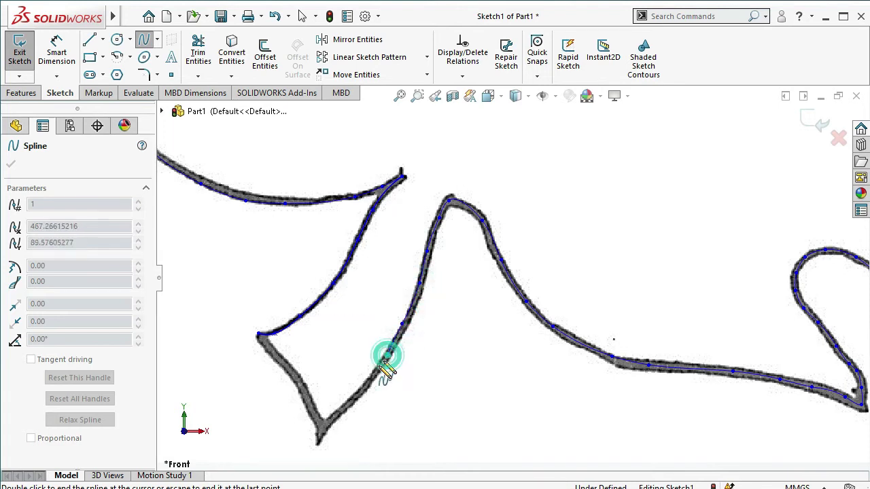
{"action": "left_click", "coordinate": [369, 381]}
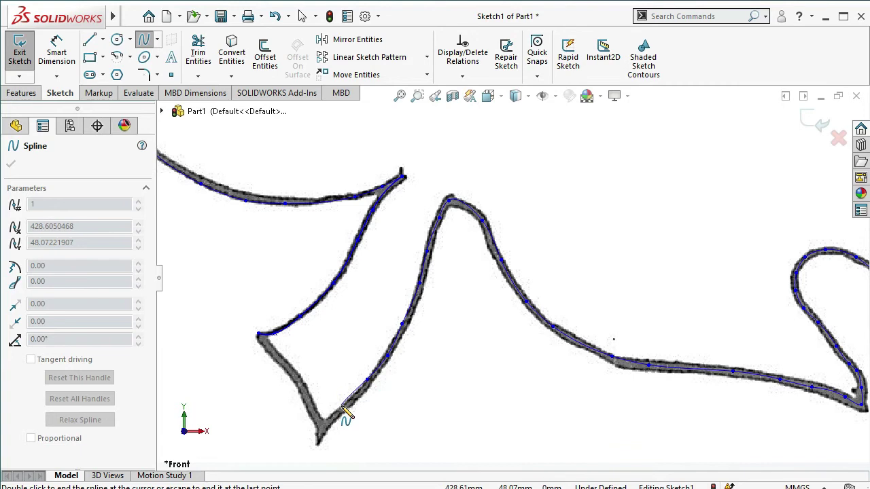
{"action": "left_click", "coordinate": [342, 406]}
{"action": "left_click", "coordinate": [324, 422]}
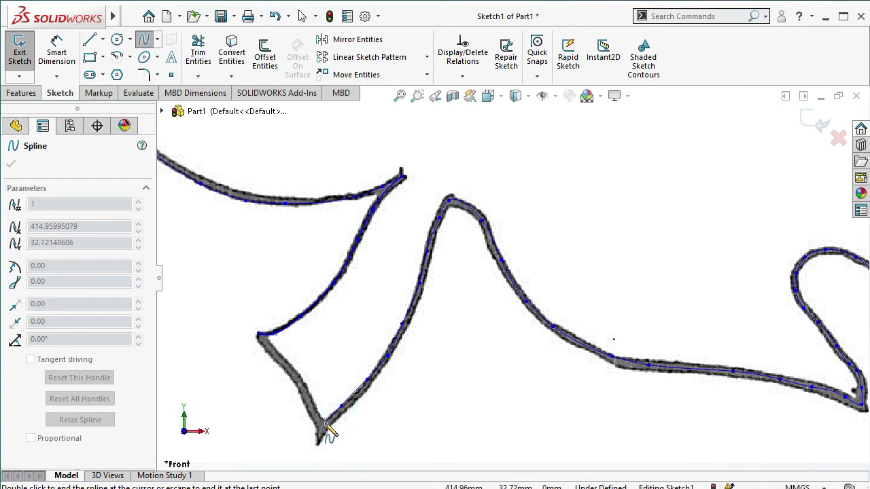
{"action": "left_click", "coordinate": [308, 401]}
{"action": "left_click", "coordinate": [299, 379]}
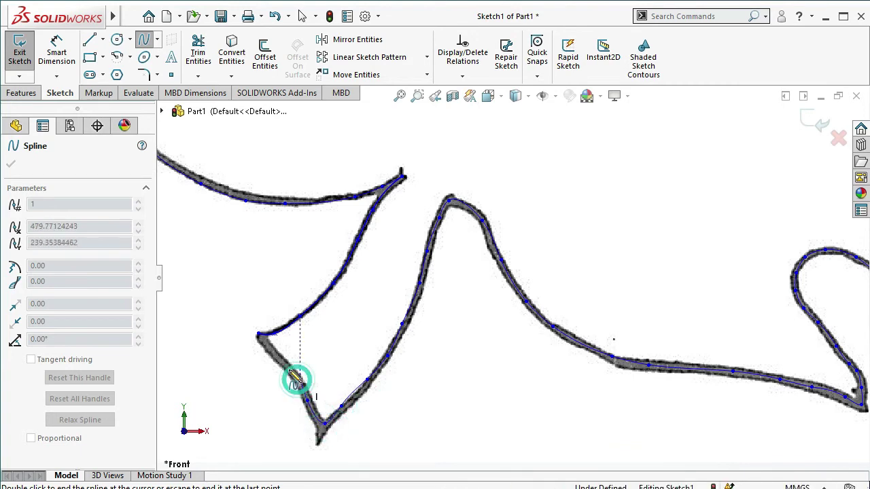
{"action": "scroll", "coordinate": [275, 350], "scroll_direction": "down", "scroll_amount": 3}
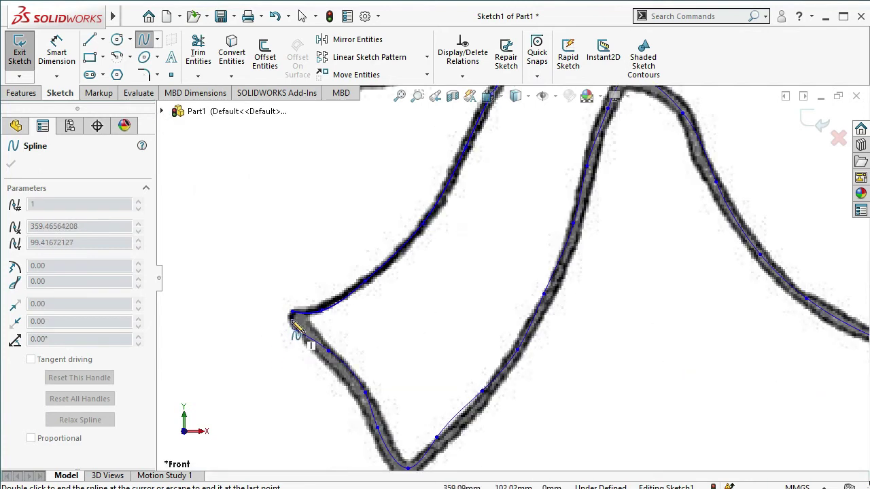
{"action": "left_click", "coordinate": [293, 313]}
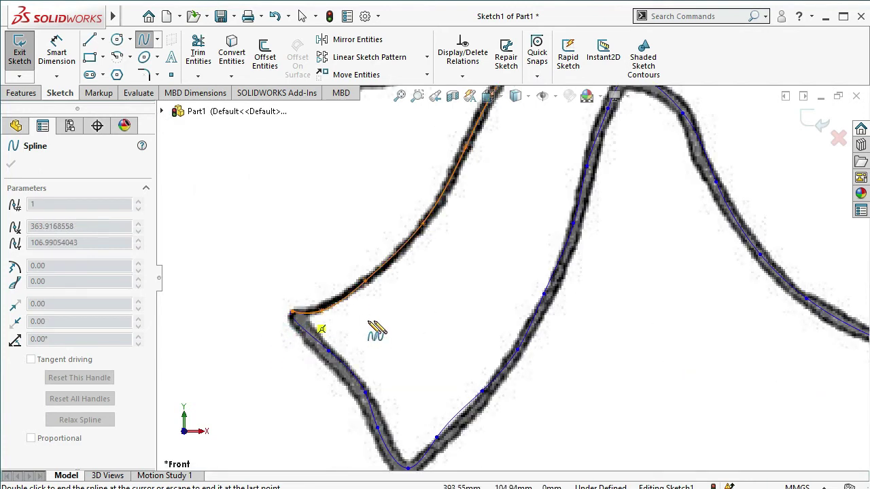
Step: End the spline and inspect Sketch1's completed leaf outline
{"action": "key", "text": "Escape"}
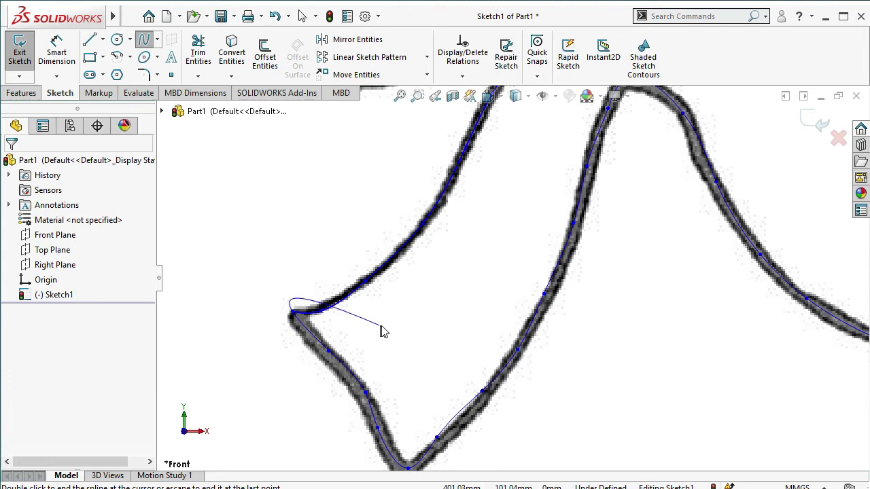
{"action": "scroll", "coordinate": [384, 330], "scroll_direction": "up", "scroll_amount": 5}
{"action": "scroll", "coordinate": [401, 330], "scroll_direction": "up", "scroll_amount": 5}
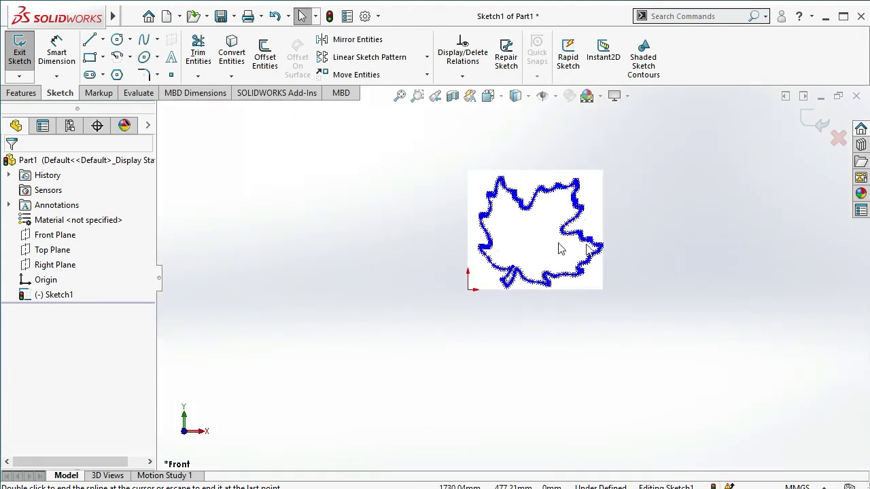
{"action": "scroll", "coordinate": [552, 231], "scroll_direction": "down", "scroll_amount": 2}
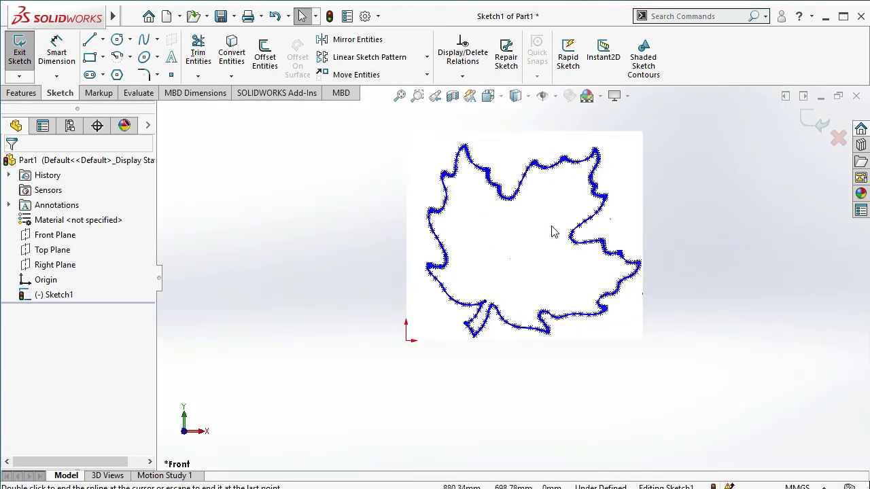
{"action": "left_click", "coordinate": [54, 294]}
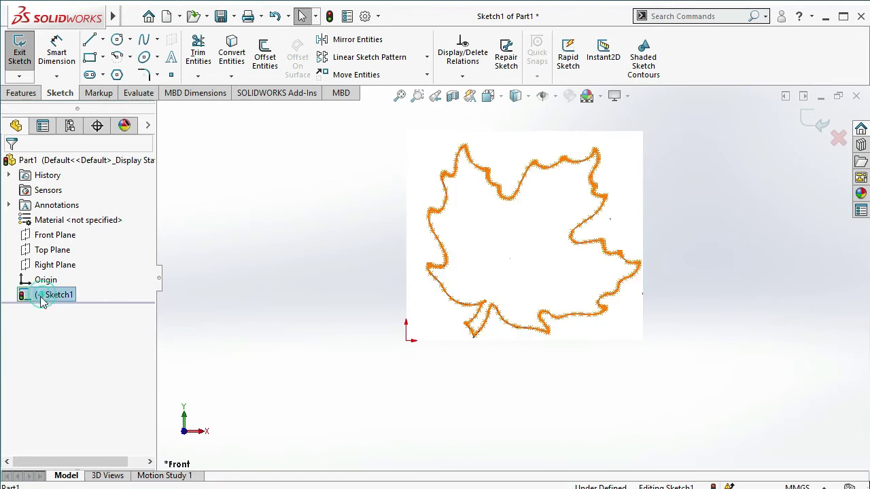
{"action": "left_click", "coordinate": [211, 303]}
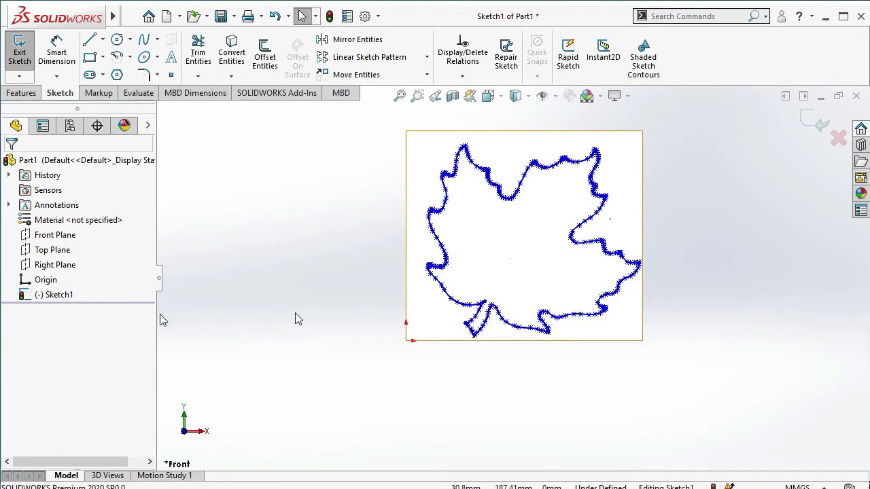
{"action": "left_click", "coordinate": [58, 294]}
{"action": "left_click", "coordinate": [430, 306]}
Step: Exit Sketch1 back to part editing
{"action": "right_click", "coordinate": [429, 305]}
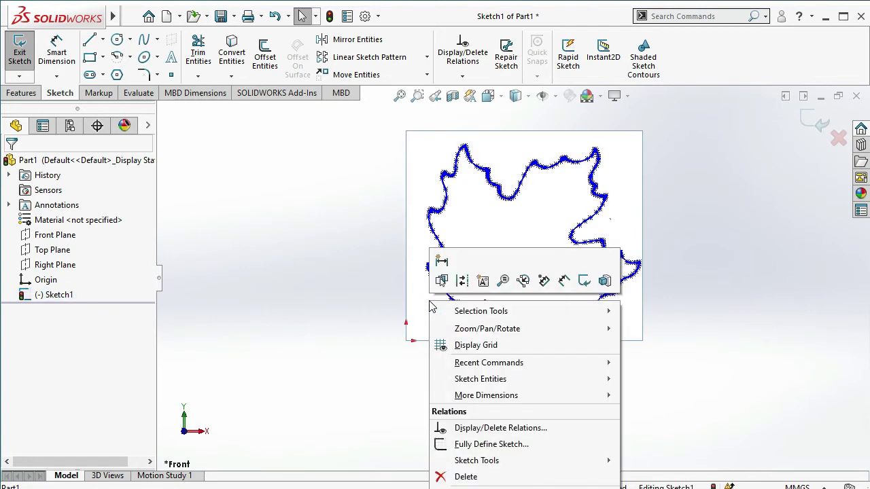
{"action": "left_click", "coordinate": [390, 316]}
{"action": "left_click", "coordinate": [814, 120]}
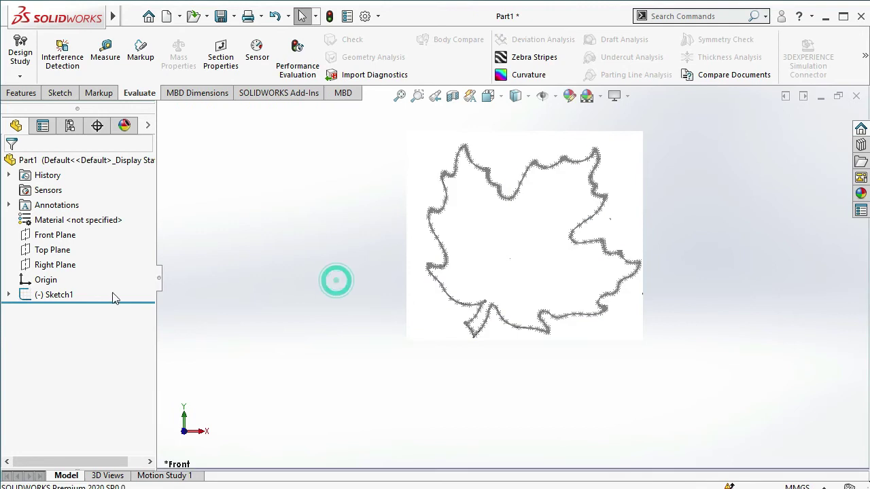
Step: Expand Sketch1 and check Sketch Picture2's options without changing the picture
{"action": "left_click", "coordinate": [8, 295]}
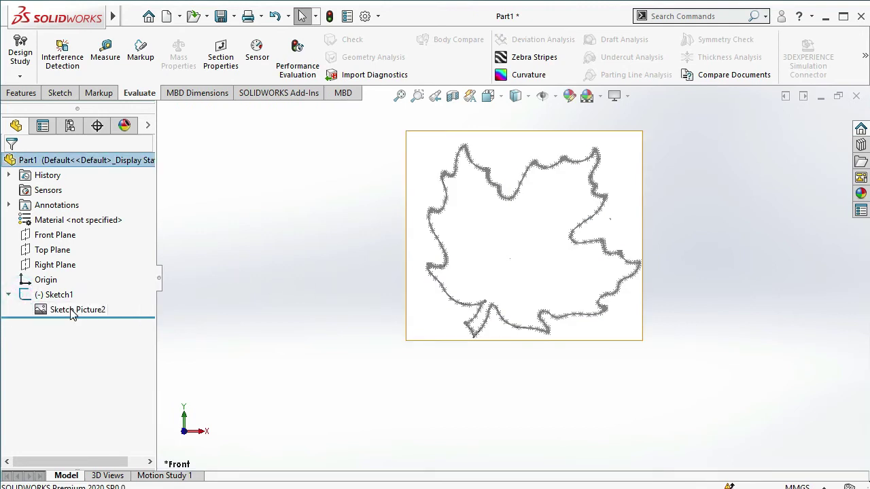
{"action": "left_click", "coordinate": [75, 311]}
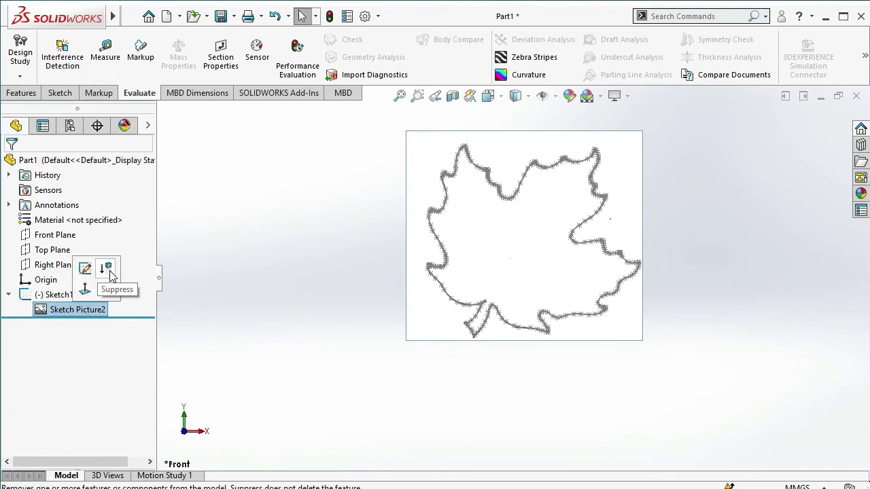
{"action": "right_click", "coordinate": [92, 314]}
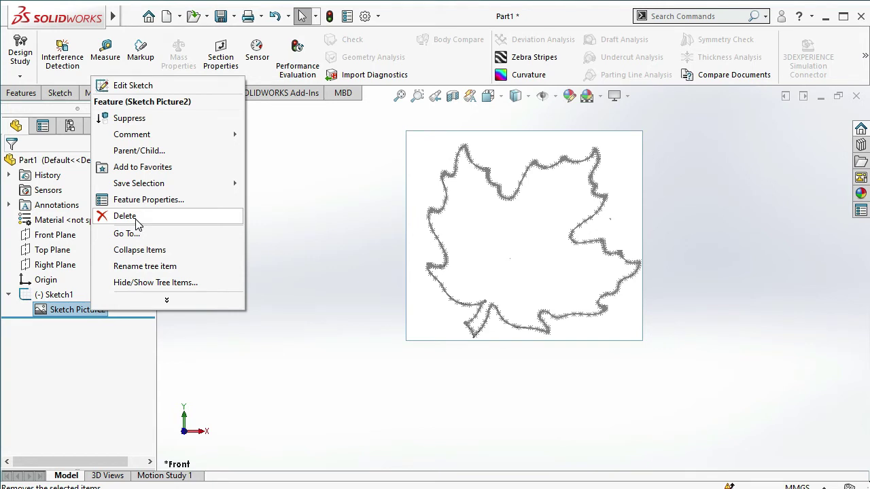
{"action": "left_click", "coordinate": [373, 320]}
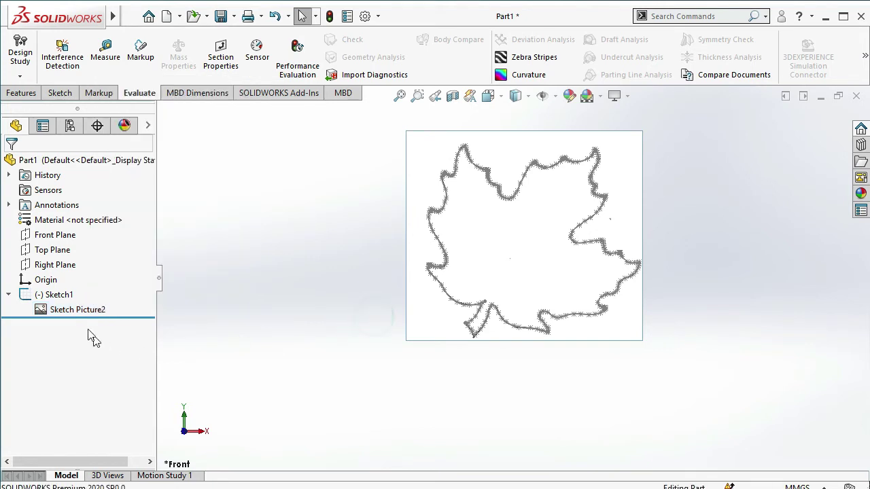
Step: Reopen Sketch1 for editing with Edit Sketch
{"action": "left_click", "coordinate": [66, 297]}
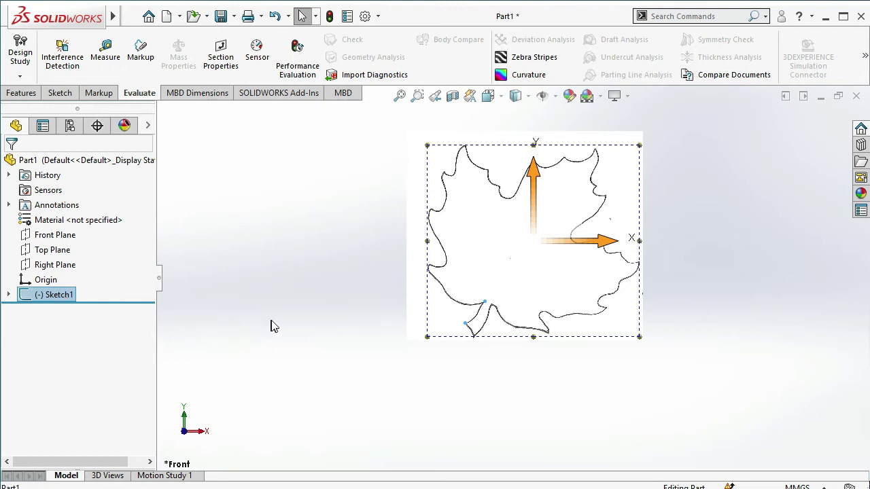
{"action": "left_click", "coordinate": [9, 295]}
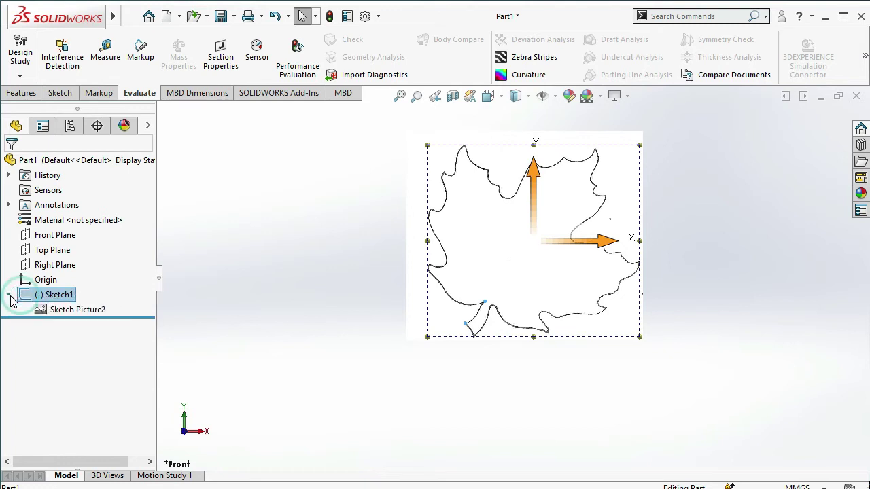
{"action": "right_click", "coordinate": [66, 302]}
{"action": "left_click", "coordinate": [74, 192]}
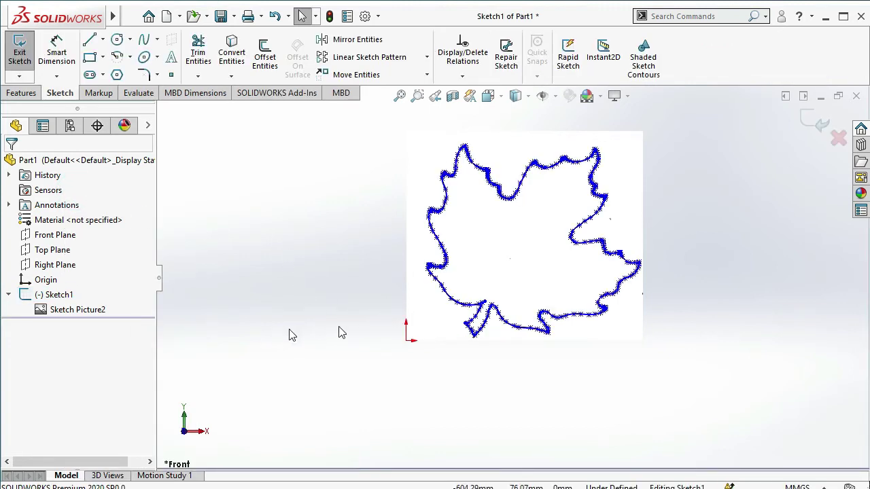
Step: Set Sketch Picture2 to 1000 mm wide with locked aspect ratio, making it 885.87 mm high
{"action": "left_click", "coordinate": [413, 316]}
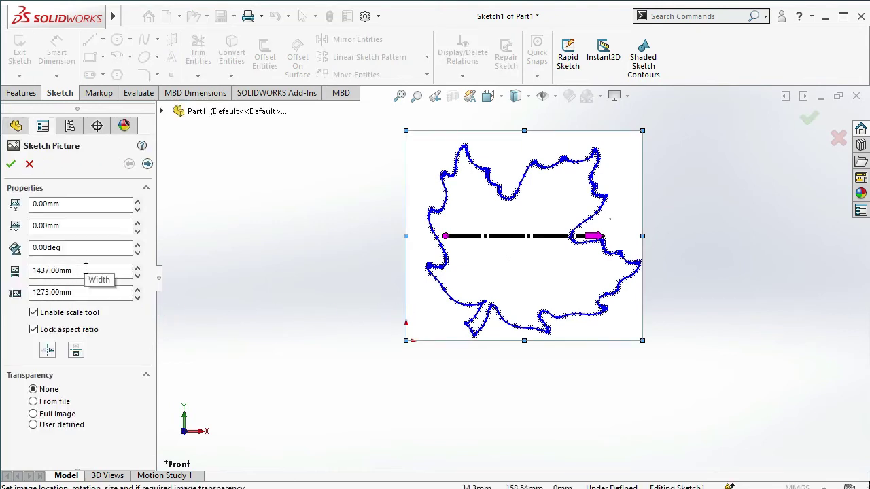
{"action": "left_click_drag", "start_coordinate": [85, 271], "coordinate": [69, 272]}
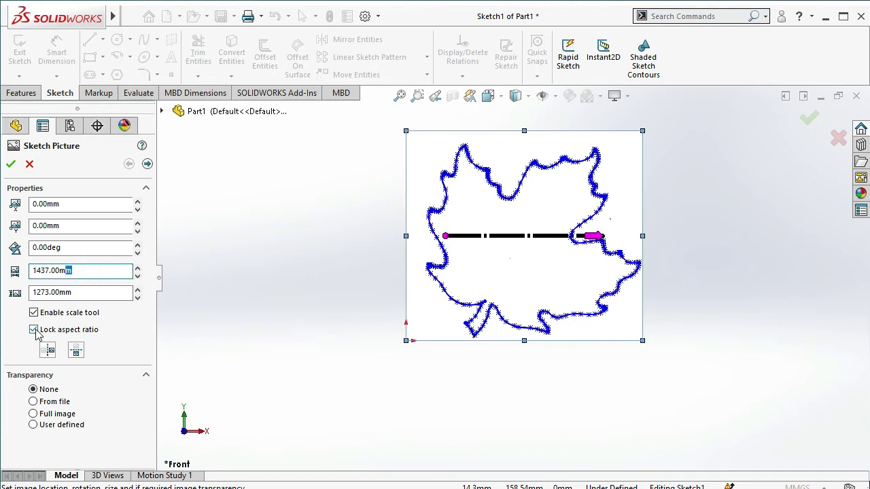
{"action": "left_click_drag", "start_coordinate": [83, 271], "coordinate": [31, 271]}
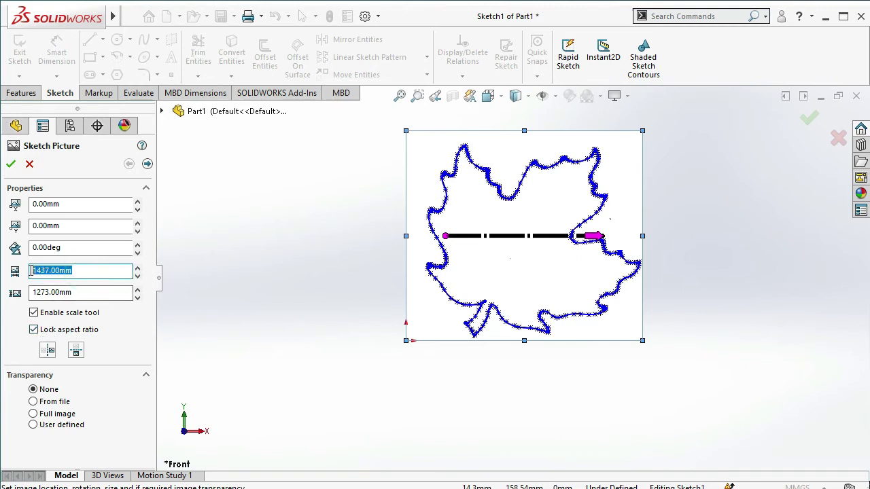
{"action": "type", "text": "1000"}
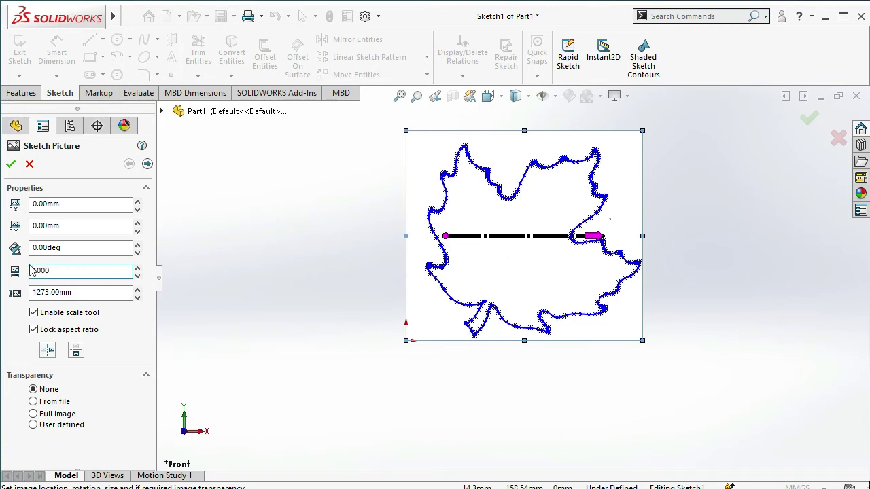
{"action": "left_click", "coordinate": [193, 318]}
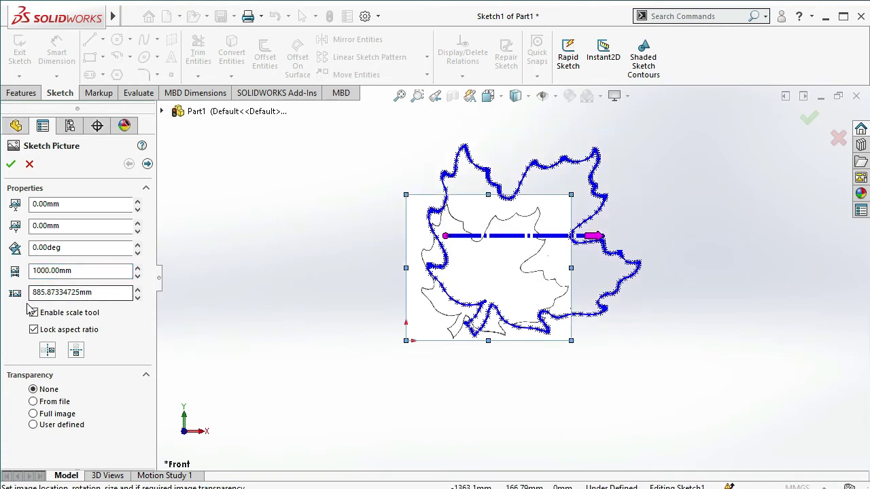
{"action": "scroll", "coordinate": [496, 219], "scroll_direction": "down", "scroll_amount": 4}
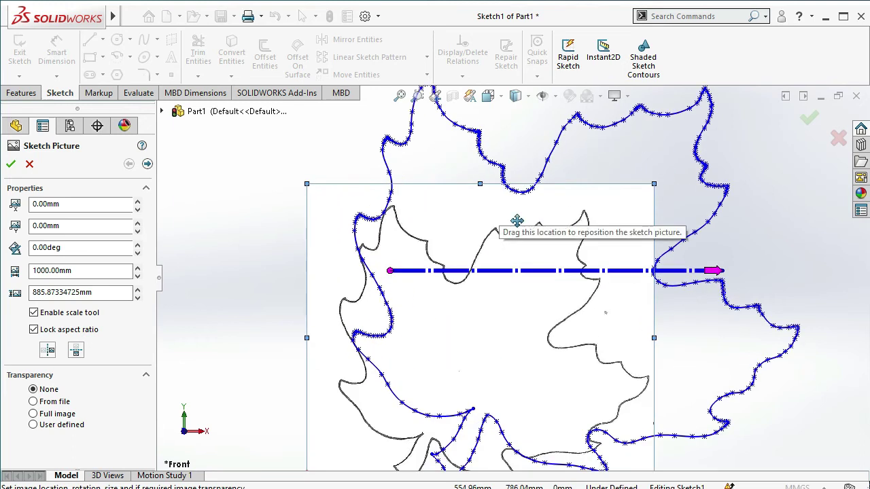
{"action": "scroll", "coordinate": [521, 272], "scroll_direction": "up", "scroll_amount": 2}
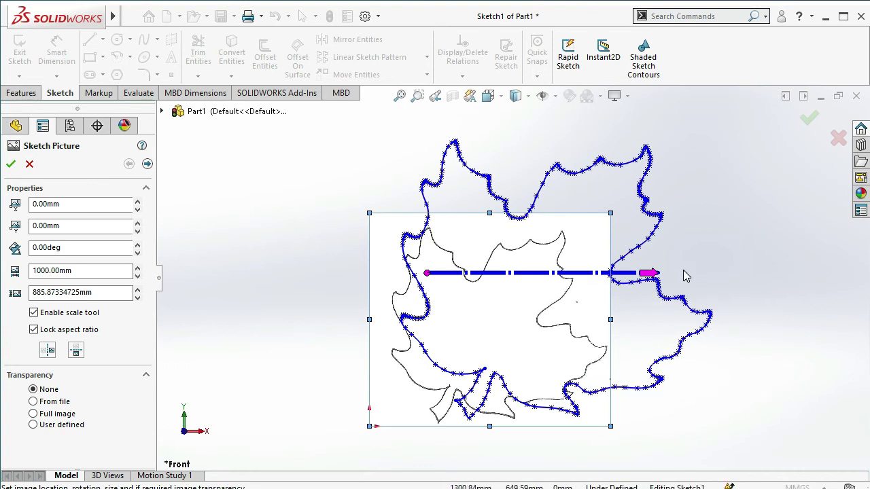
{"action": "left_click", "coordinate": [11, 165]}
Step: Close the picture and spline settings and exit the leaf sketch
{"action": "left_click", "coordinate": [259, 278]}
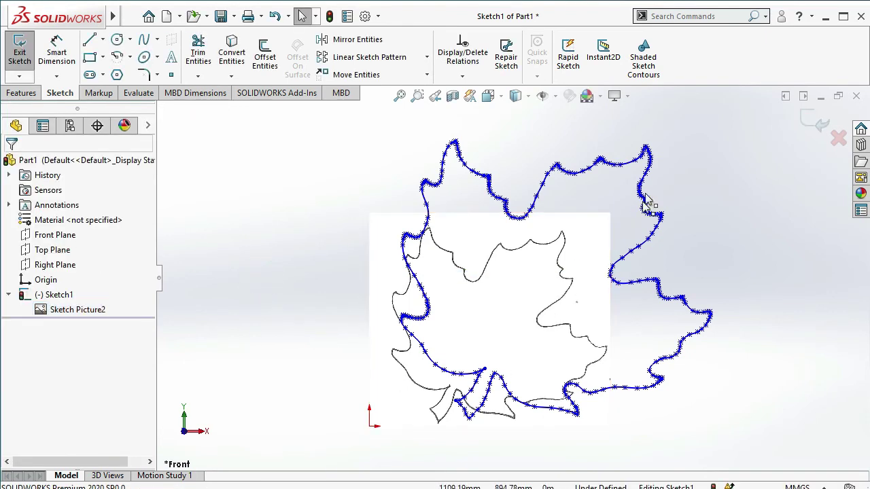
{"action": "left_click", "coordinate": [541, 195]}
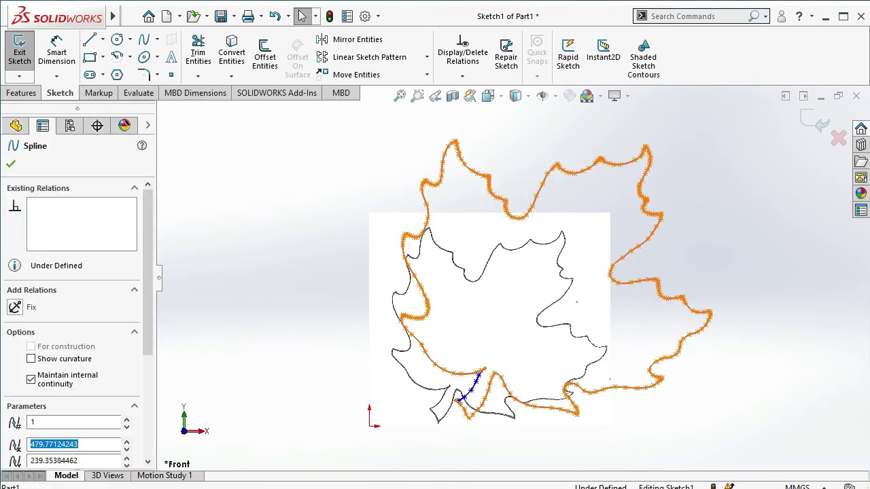
{"action": "scroll", "coordinate": [519, 265], "scroll_direction": "down", "scroll_amount": 2}
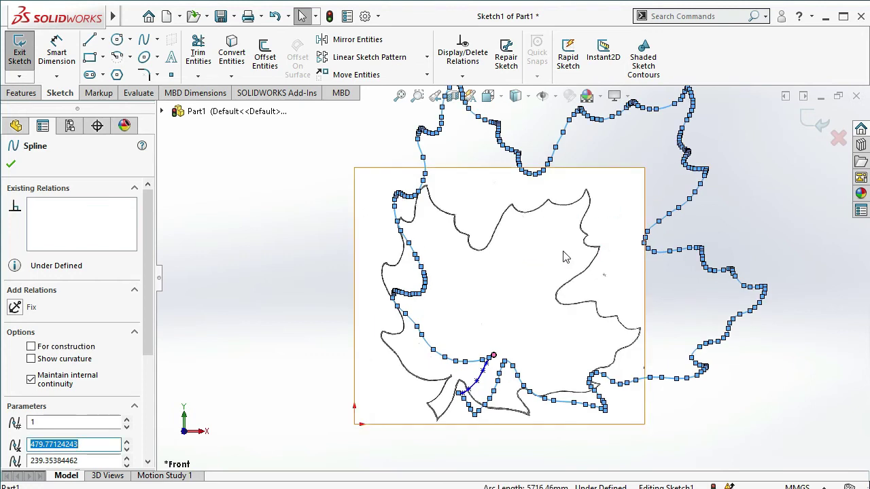
{"action": "scroll", "coordinate": [490, 274], "scroll_direction": "up", "scroll_amount": 3}
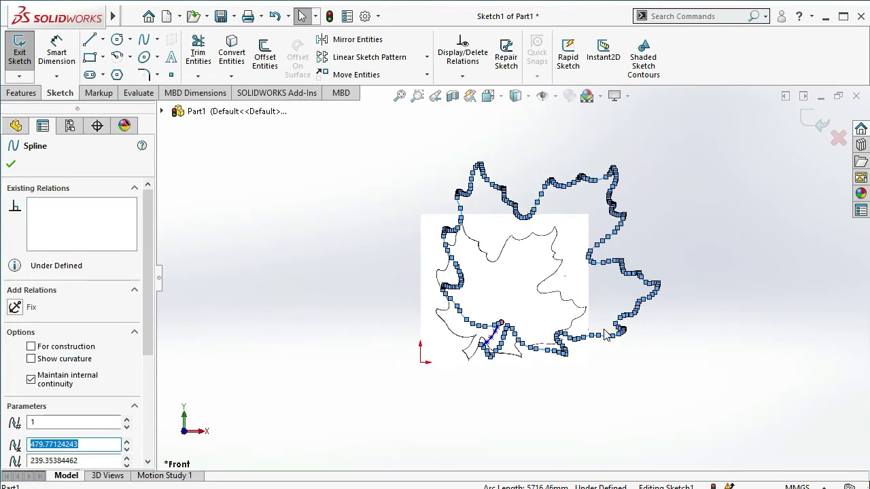
{"action": "left_click", "coordinate": [529, 384]}
{"action": "left_click", "coordinate": [812, 124]}
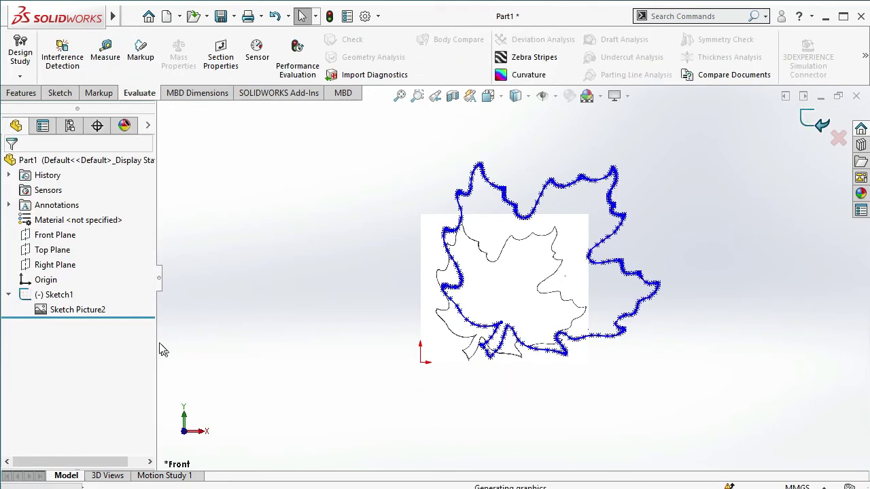
Step: Suppress Sketch Picture2 and select Sketch1
{"action": "left_click", "coordinate": [76, 310]}
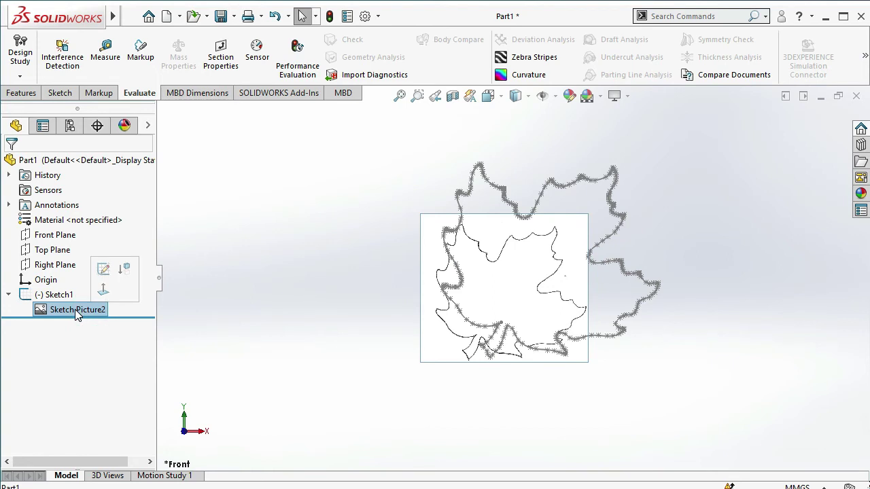
{"action": "left_click", "coordinate": [124, 268]}
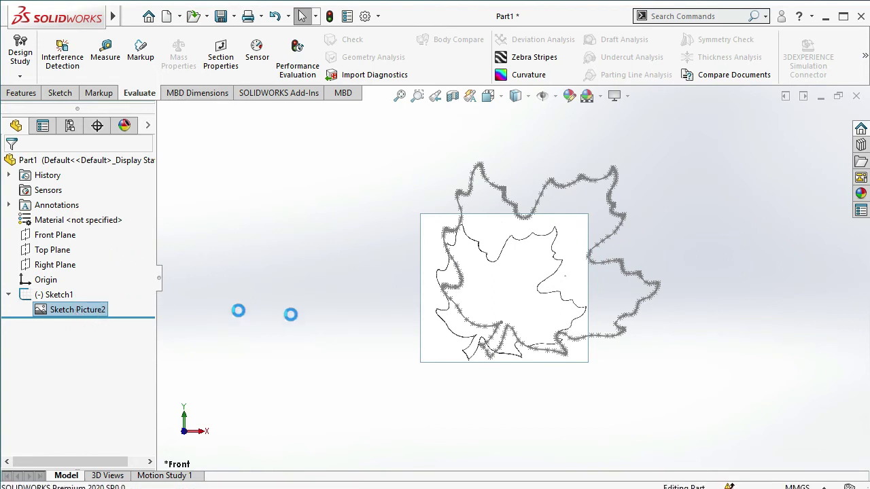
{"action": "left_click", "coordinate": [68, 294]}
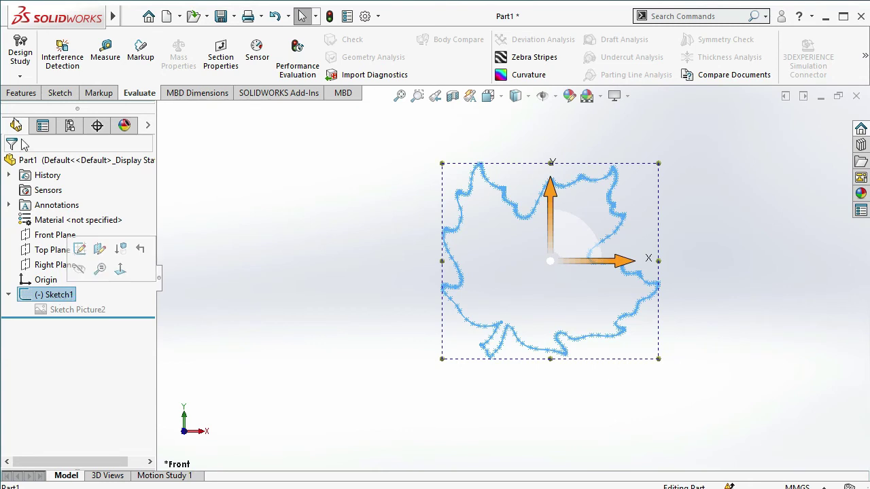
Step: Extrude Sketch1 10 mm blind as Boss-Extrude1 to form the solid maple leaf
{"action": "left_click", "coordinate": [27, 91]}
{"action": "left_click", "coordinate": [23, 52]}
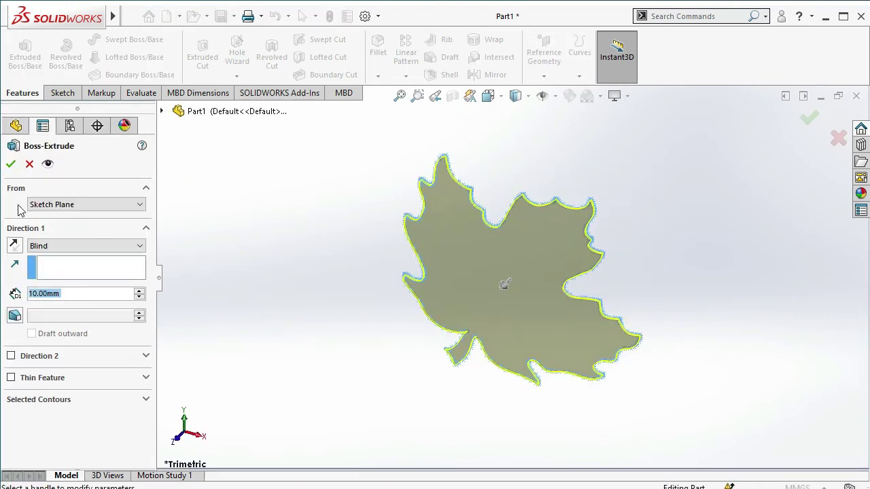
{"action": "left_click", "coordinate": [11, 165]}
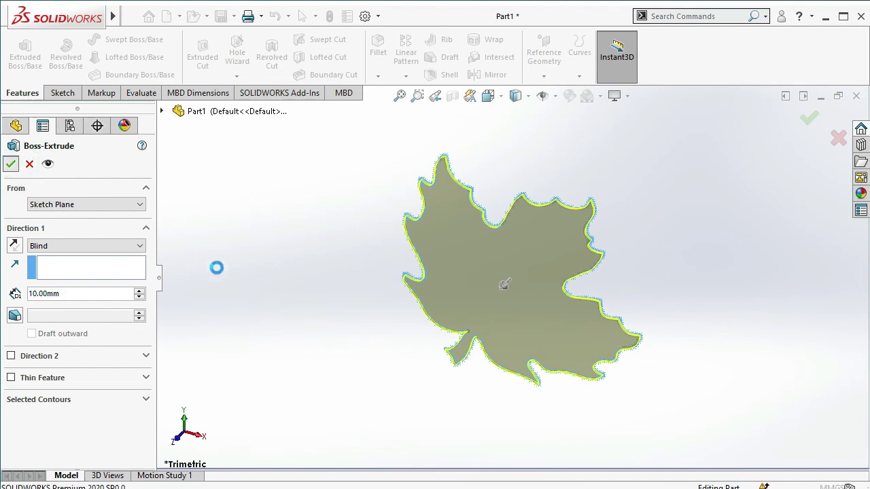
{"action": "left_click", "coordinate": [283, 307]}
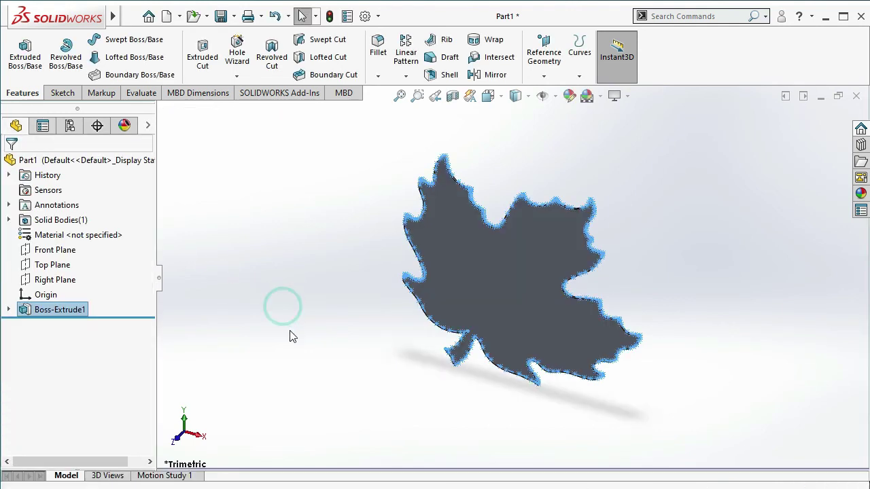
{"action": "middle_click_drag", "start_coordinate": [343, 294], "coordinate": [316, 289]}
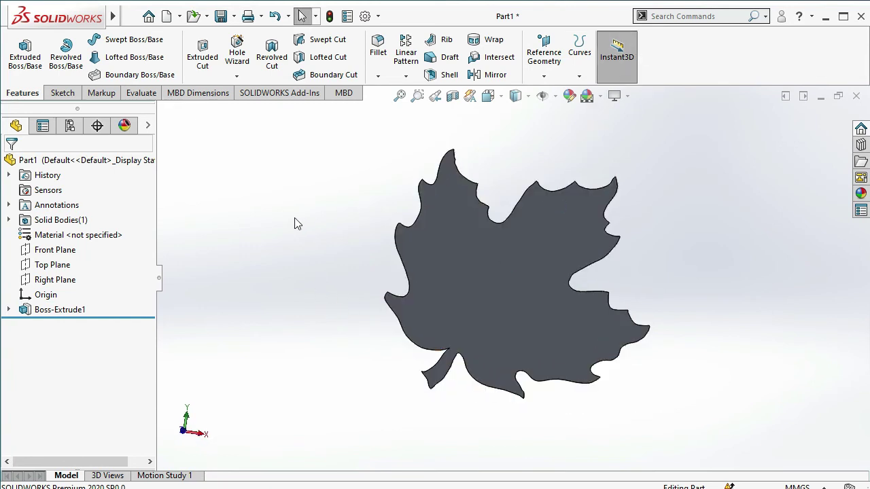
Step: Add a Scale feature shrinking the leaf uniformly by 0.8 about its centroid
{"action": "left_click", "coordinate": [680, 15]}
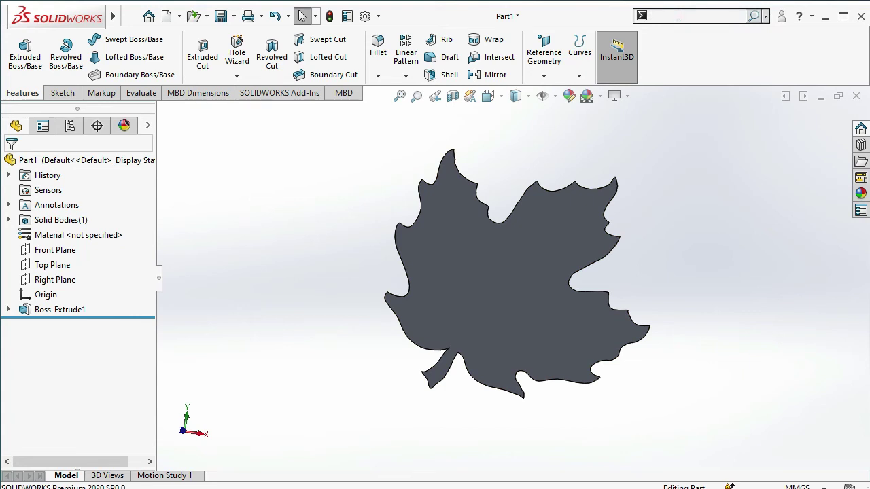
{"action": "type", "text": "scale"}
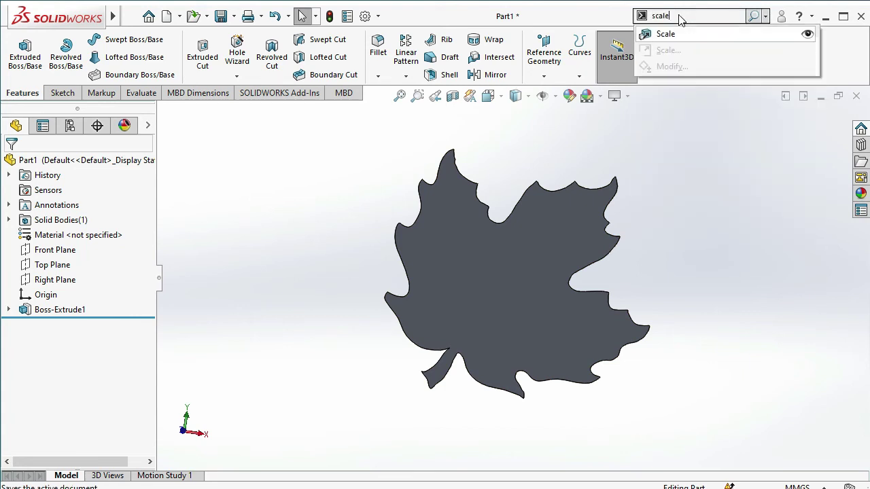
{"action": "left_click", "coordinate": [665, 34]}
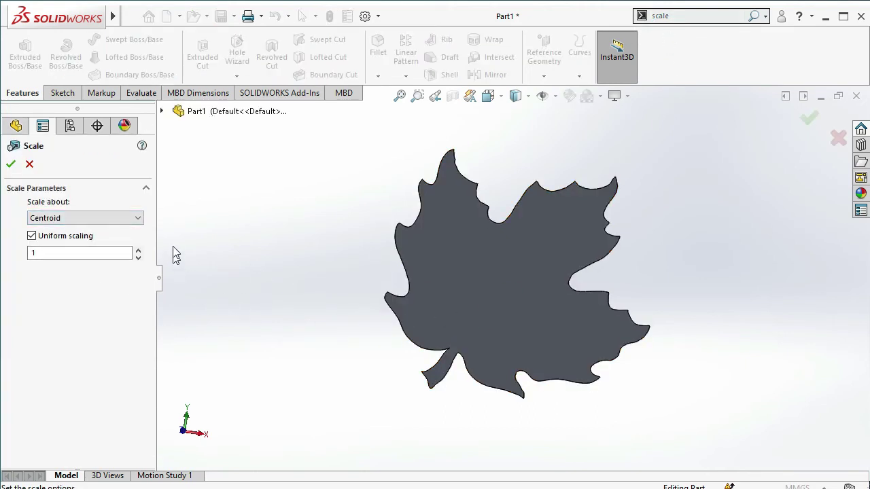
{"action": "left_click", "coordinate": [133, 223]}
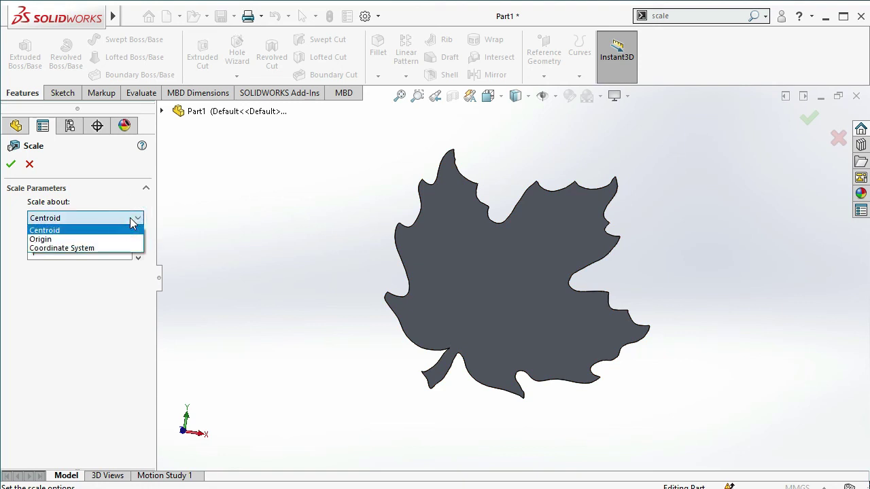
{"action": "left_click", "coordinate": [55, 231]}
{"action": "double_click", "coordinate": [53, 253]}
{"action": "type", "text": "0.8"}
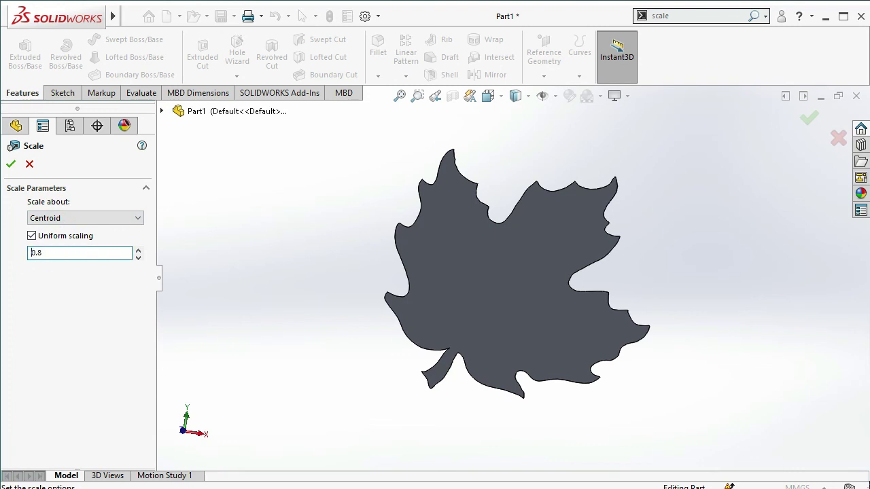
{"action": "left_click", "coordinate": [11, 165]}
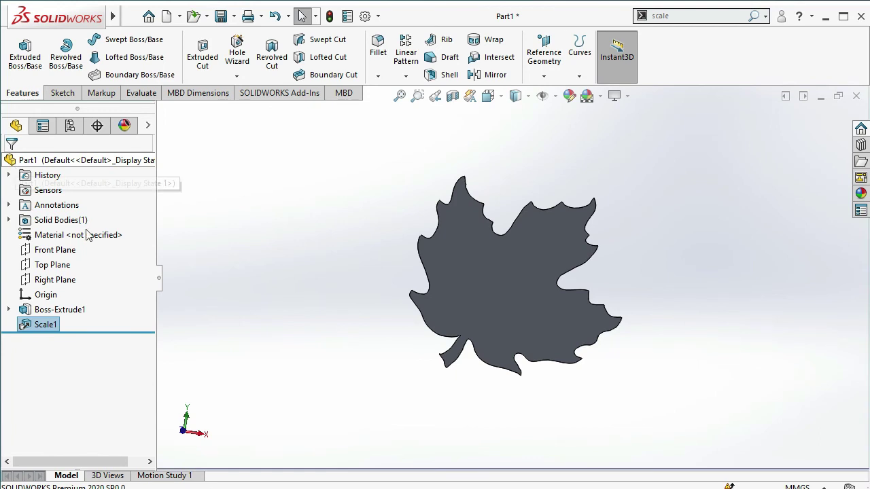